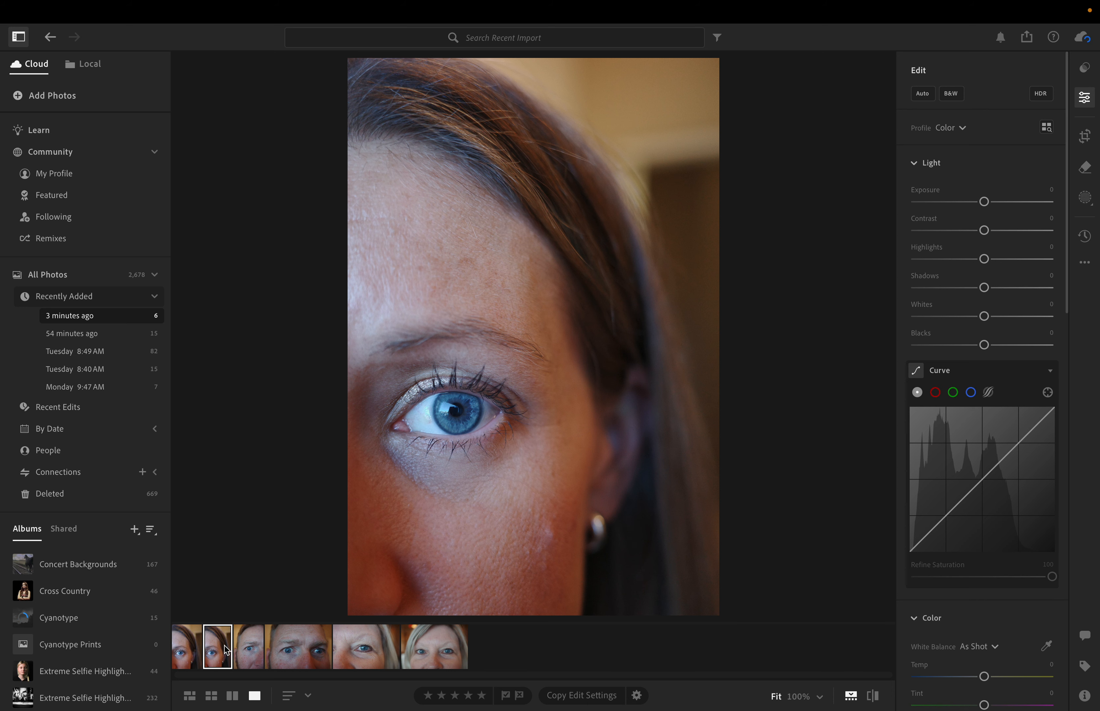
- Create a radial gradient mask covering the blue iris in the second portrait of the filmstrip
{"action": "left_click", "coordinate": [362, 652]}
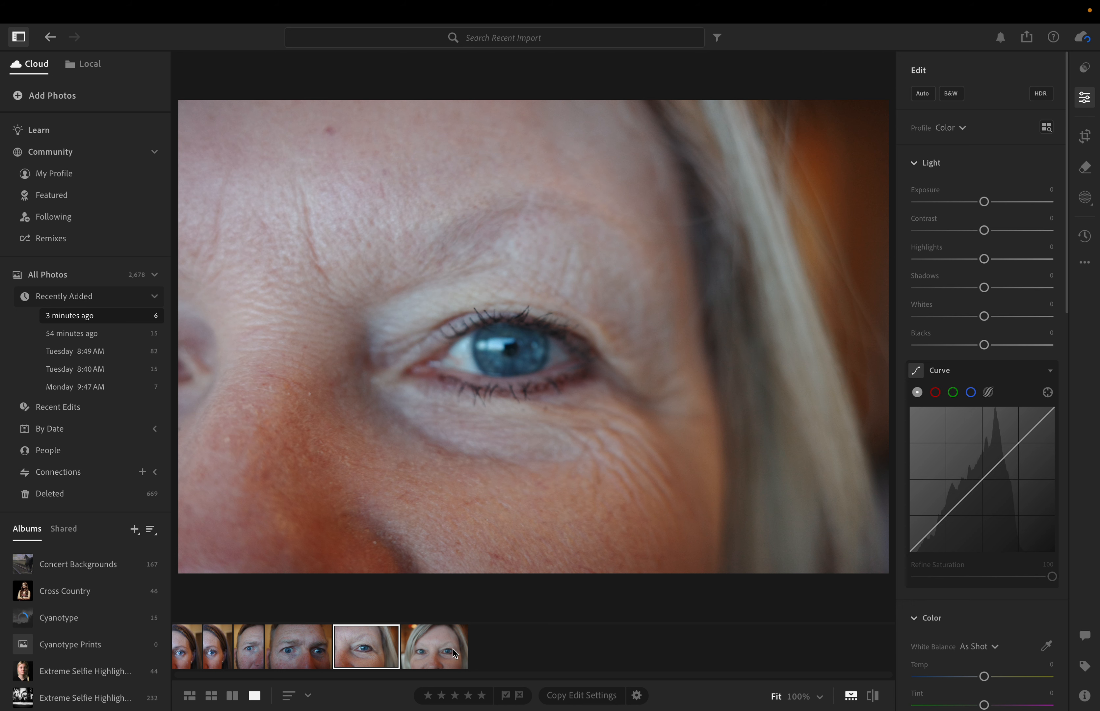
{"action": "left_click", "coordinate": [221, 653]}
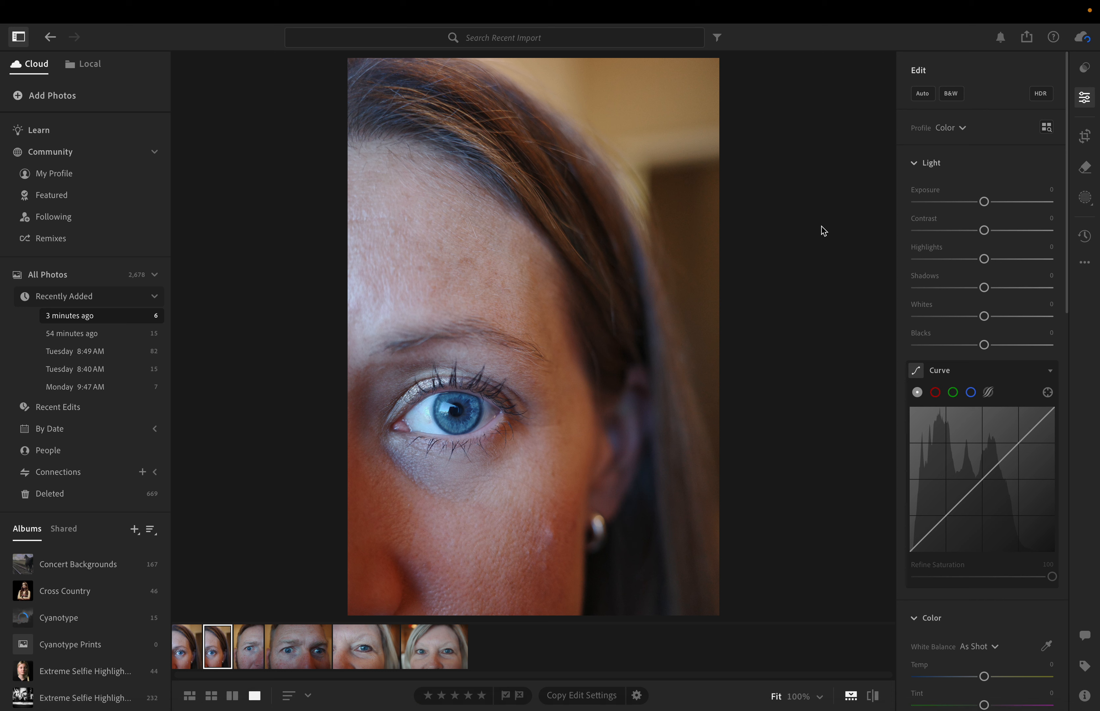
{"action": "left_click", "coordinate": [1084, 197]}
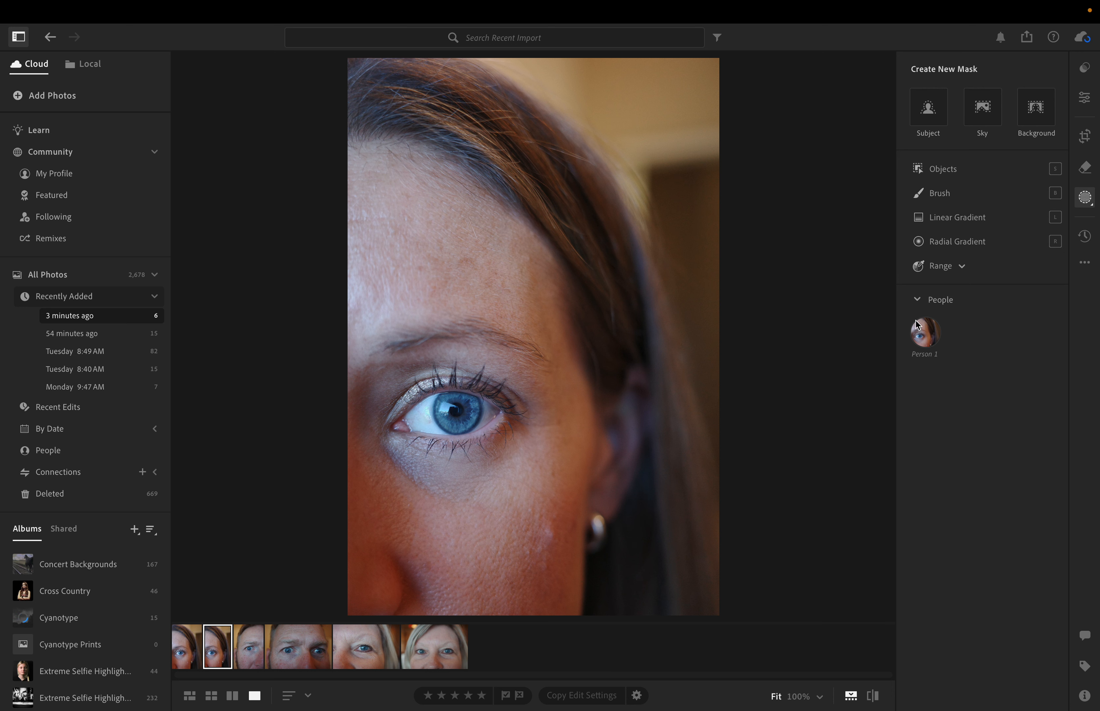
{"action": "mouse_move", "coordinate": [923, 333]}
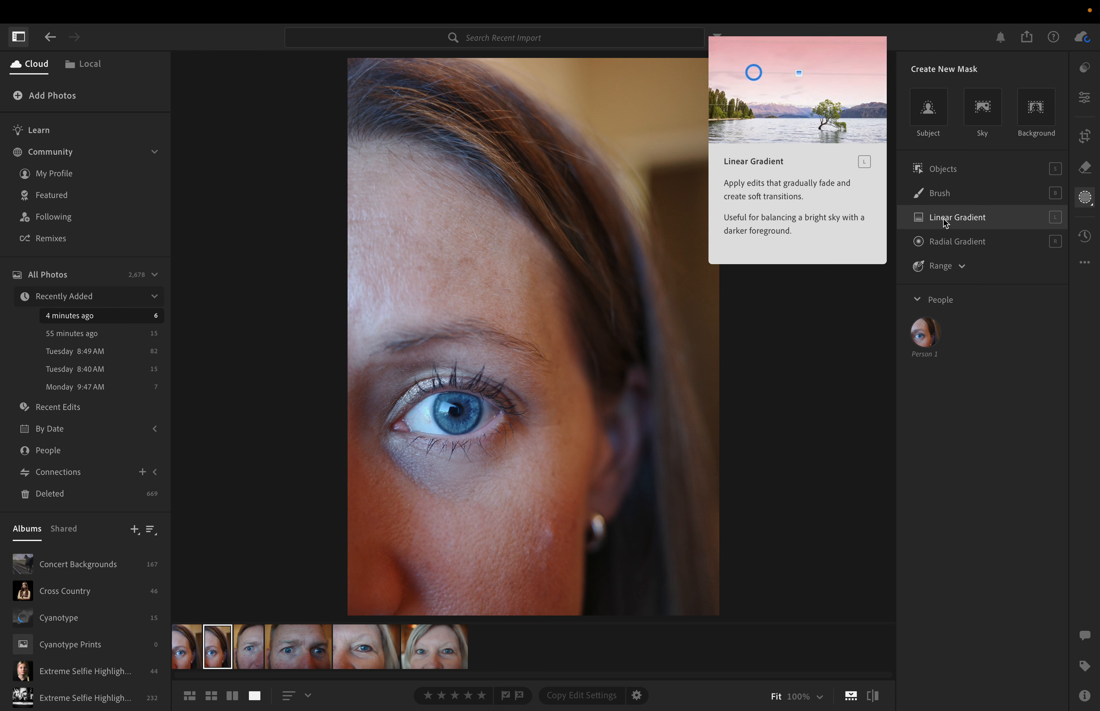
{"action": "left_click", "coordinate": [943, 240]}
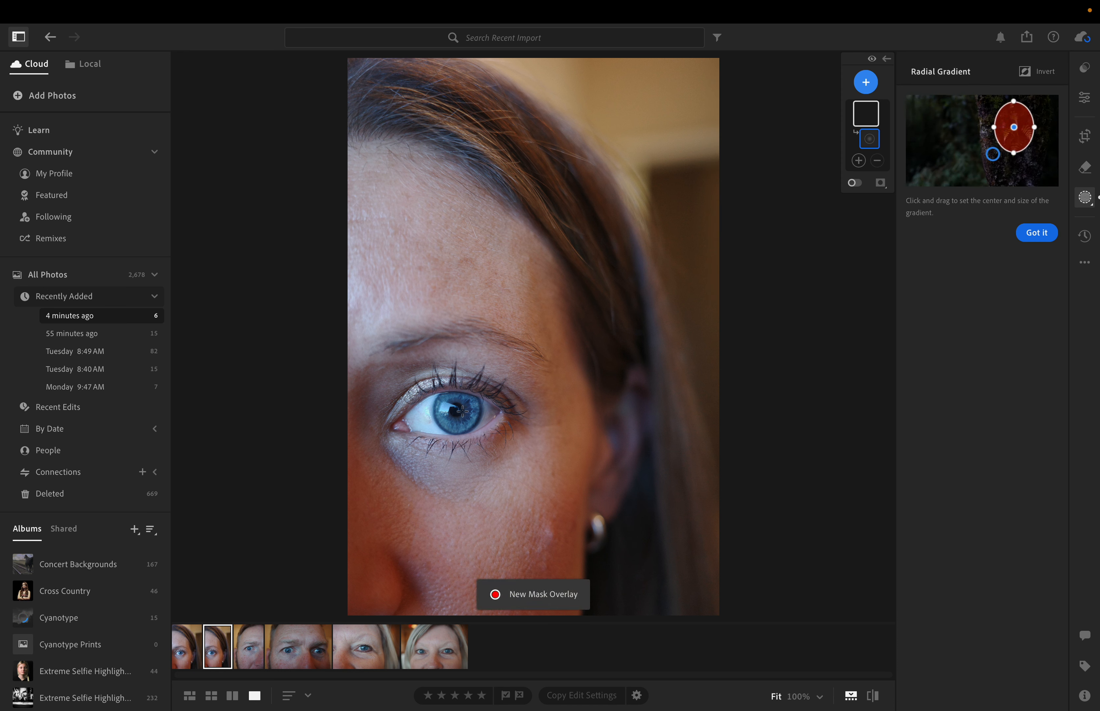
{"action": "mouse_move", "coordinate": [456, 407]}
{"action": "left_mouse_down"}
{"action": "mouse_move", "coordinate": [482, 429]}
{"action": "mouse_move", "coordinate": [470, 420]}
{"action": "left_mouse_up"}
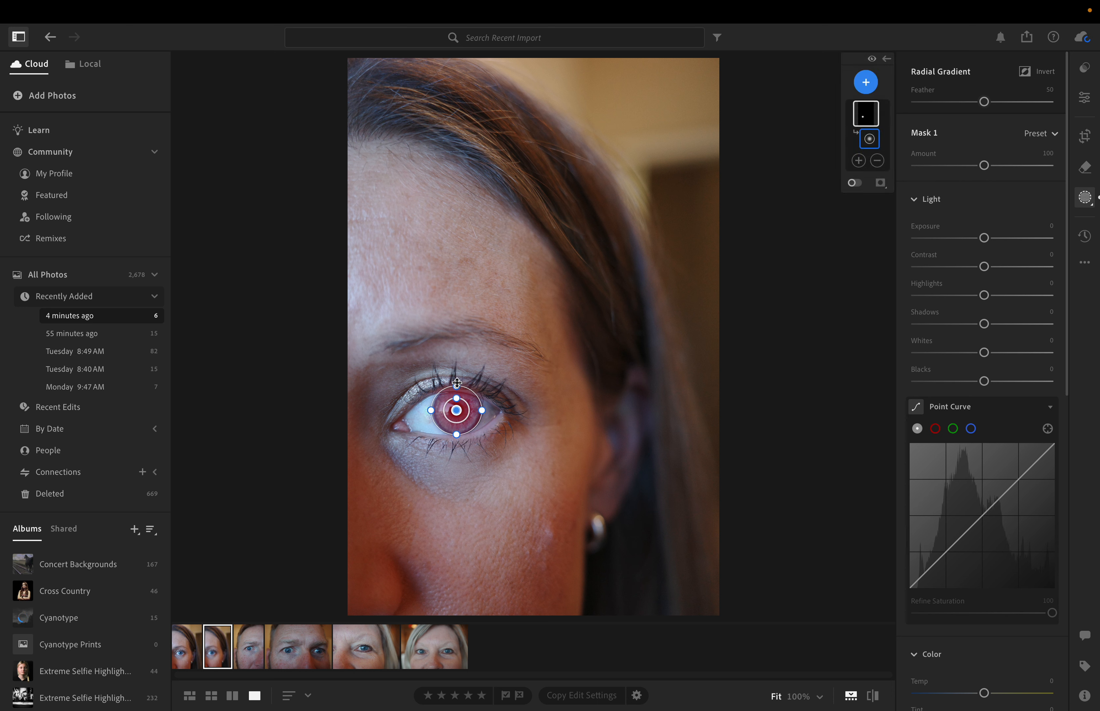
- Hide the overlay of the iris mask and set its contrast to +12 and temperature to −7
{"action": "key", "text": "o"}
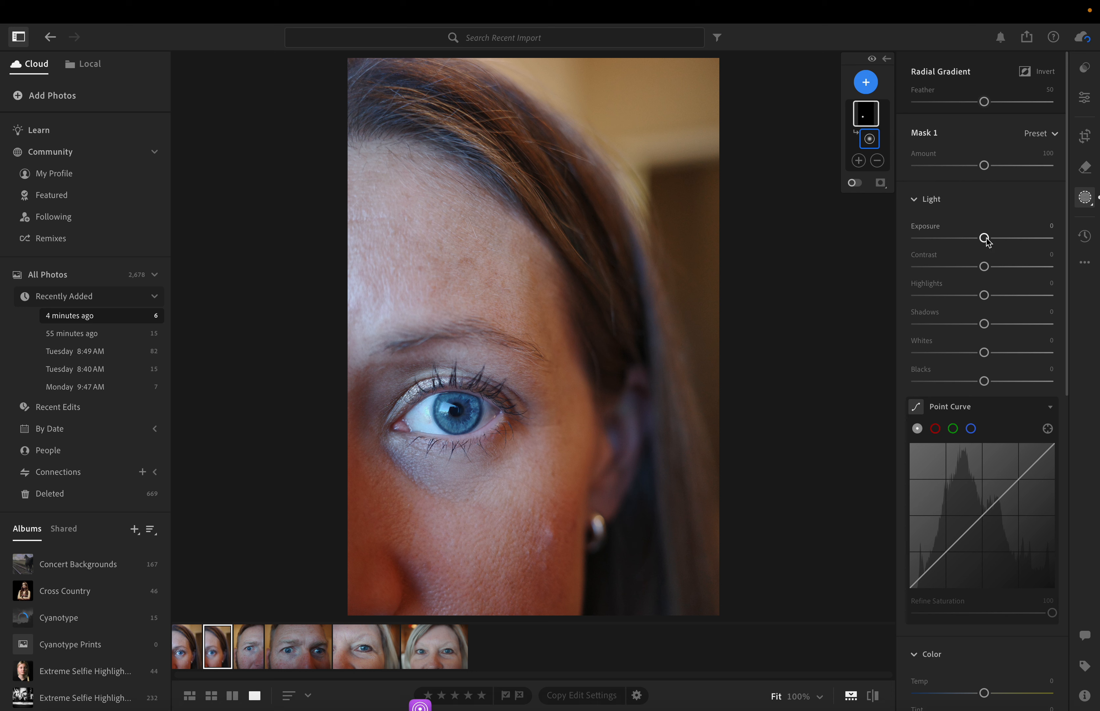
{"action": "left_click_drag", "start_coordinate": [984, 266], "coordinate": [993, 267]}
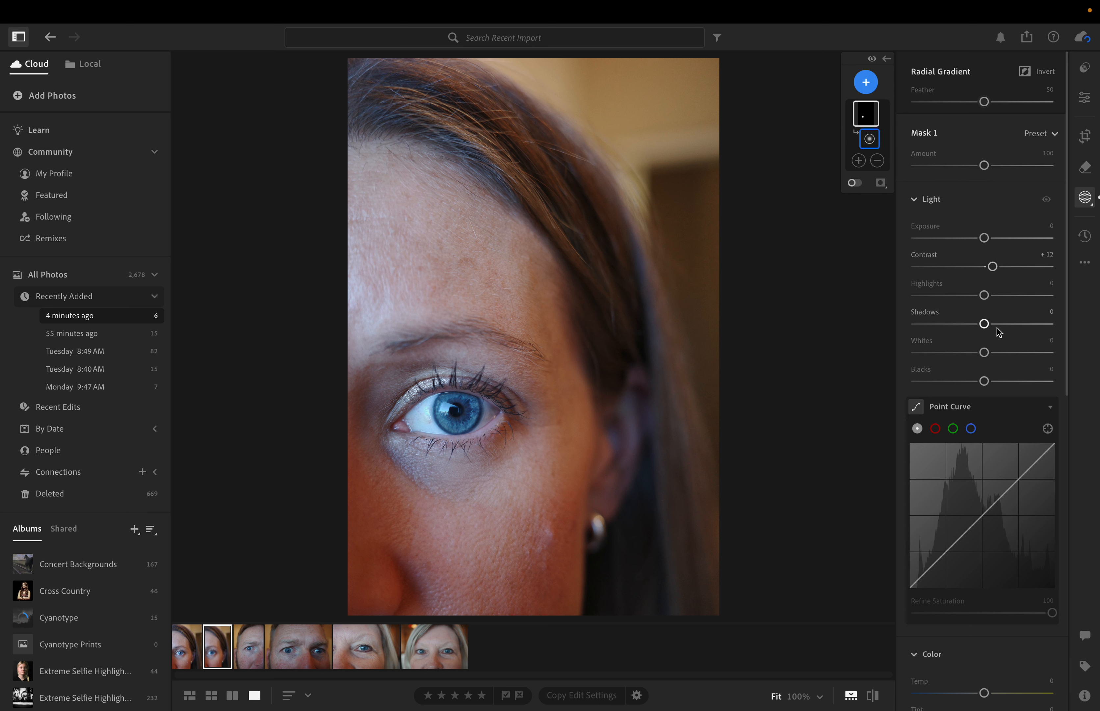
{"action": "scroll", "coordinate": [996, 328], "scroll_direction": "down", "scroll_amount": 10}
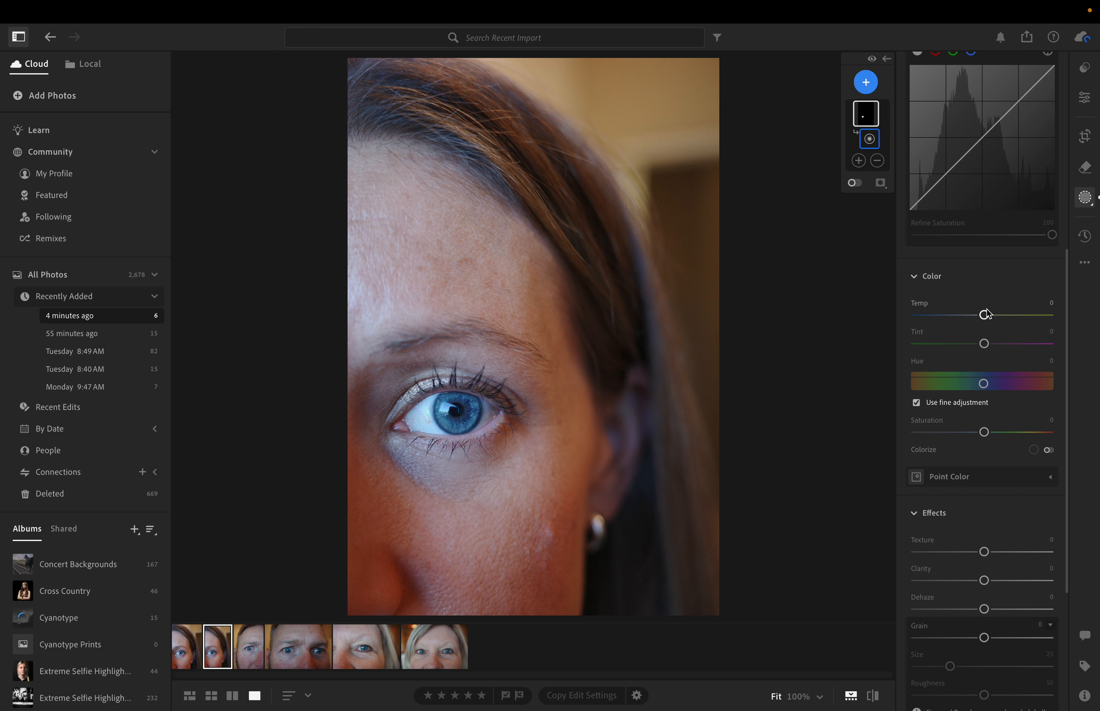
{"action": "left_click", "coordinate": [989, 322]}
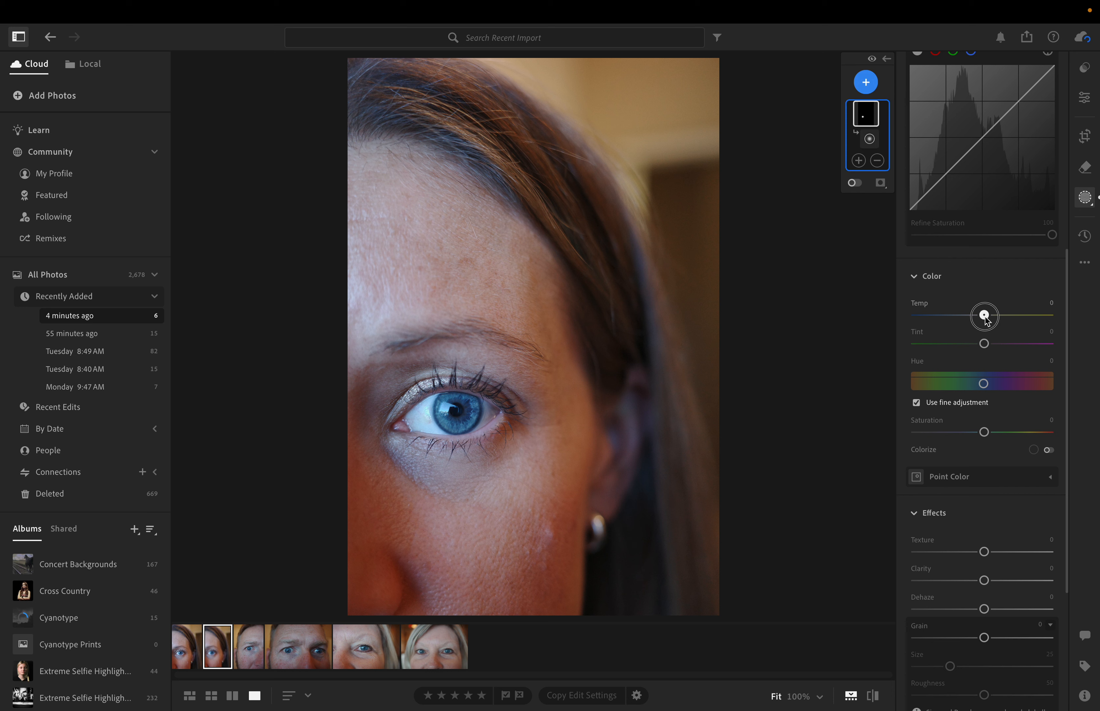
{"action": "left_click_drag", "start_coordinate": [986, 321], "coordinate": [982, 320]}
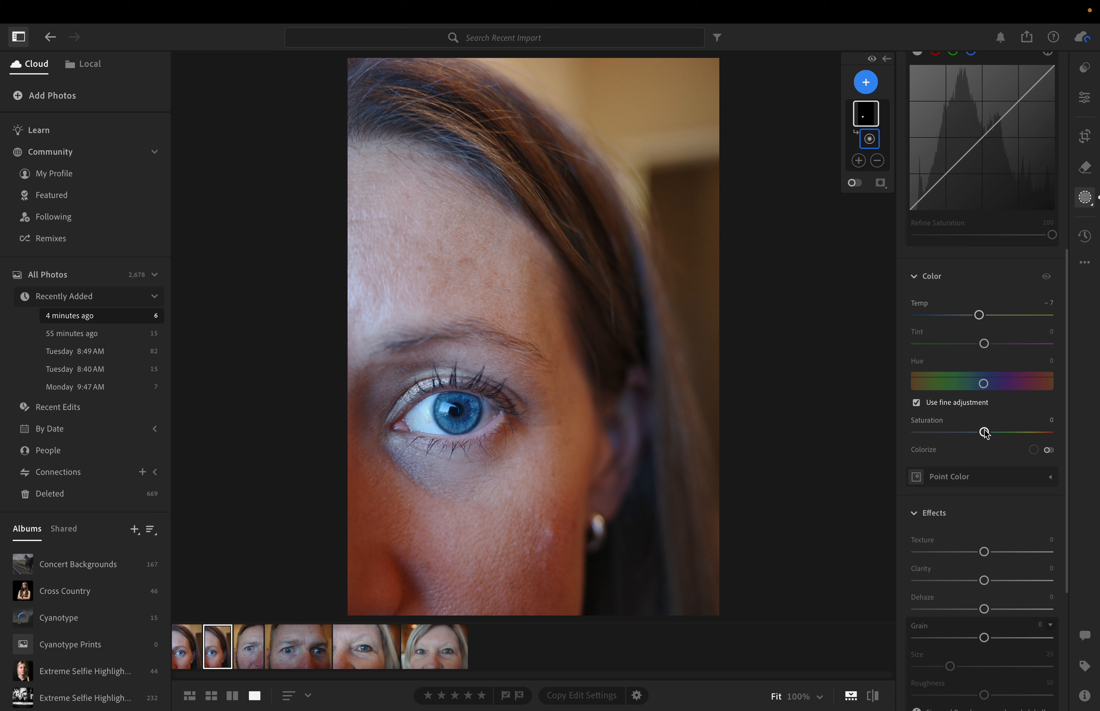
- Set the iris mask's saturation to +2 and clarity to +6, checking the edit against the original photo
{"action": "left_click_drag", "start_coordinate": [986, 437], "coordinate": [985, 437]}
{"action": "left_click", "coordinate": [873, 698]}
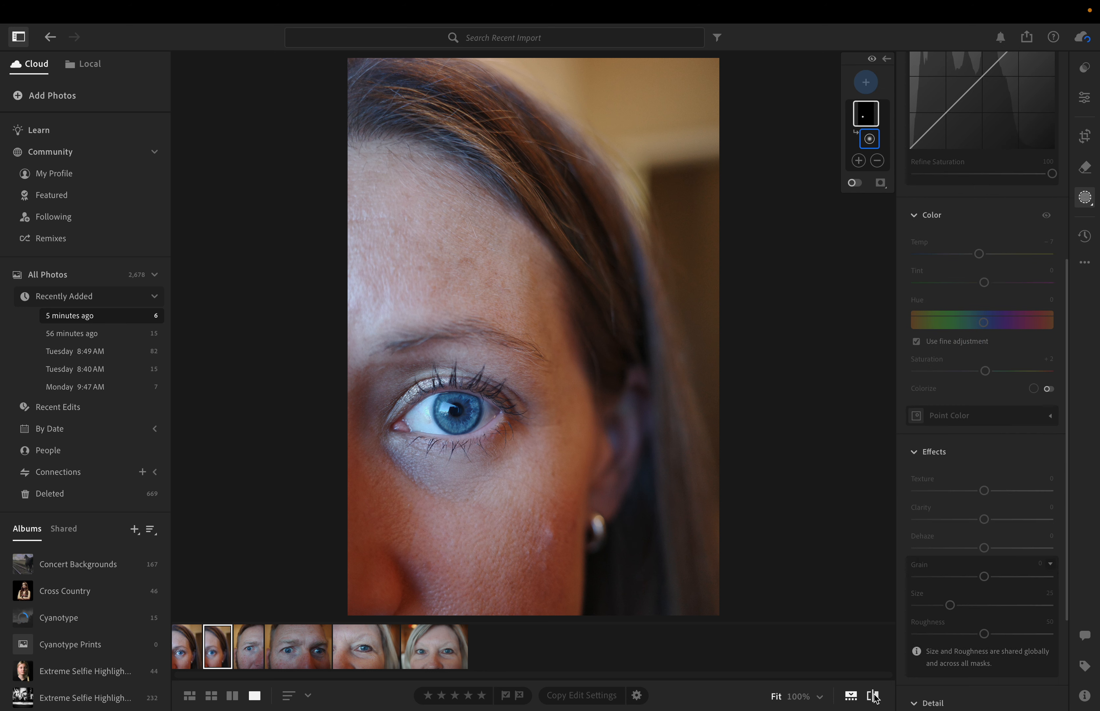
{"action": "left_click", "coordinate": [873, 698]}
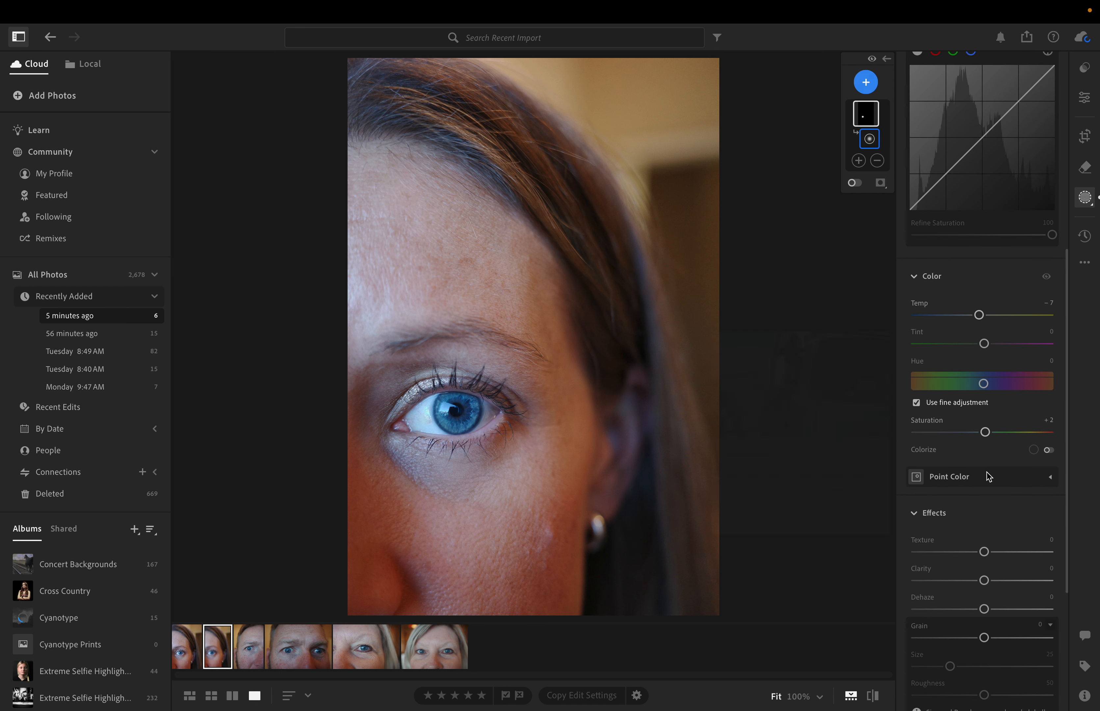
{"action": "mouse_move", "coordinate": [988, 477]}
{"action": "scroll", "coordinate": [987, 477], "scroll_direction": "down", "scroll_amount": 1}
{"action": "scroll", "coordinate": [989, 475], "scroll_direction": "down", "scroll_amount": 1}
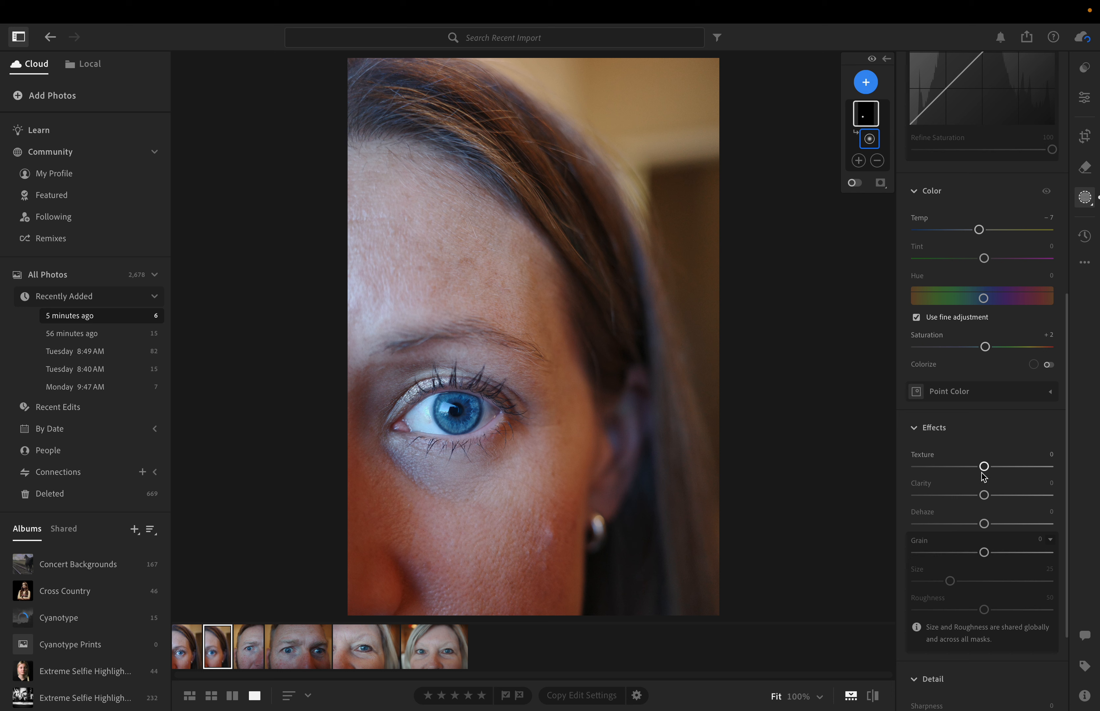
{"action": "left_click_drag", "start_coordinate": [987, 498], "coordinate": [989, 499]}
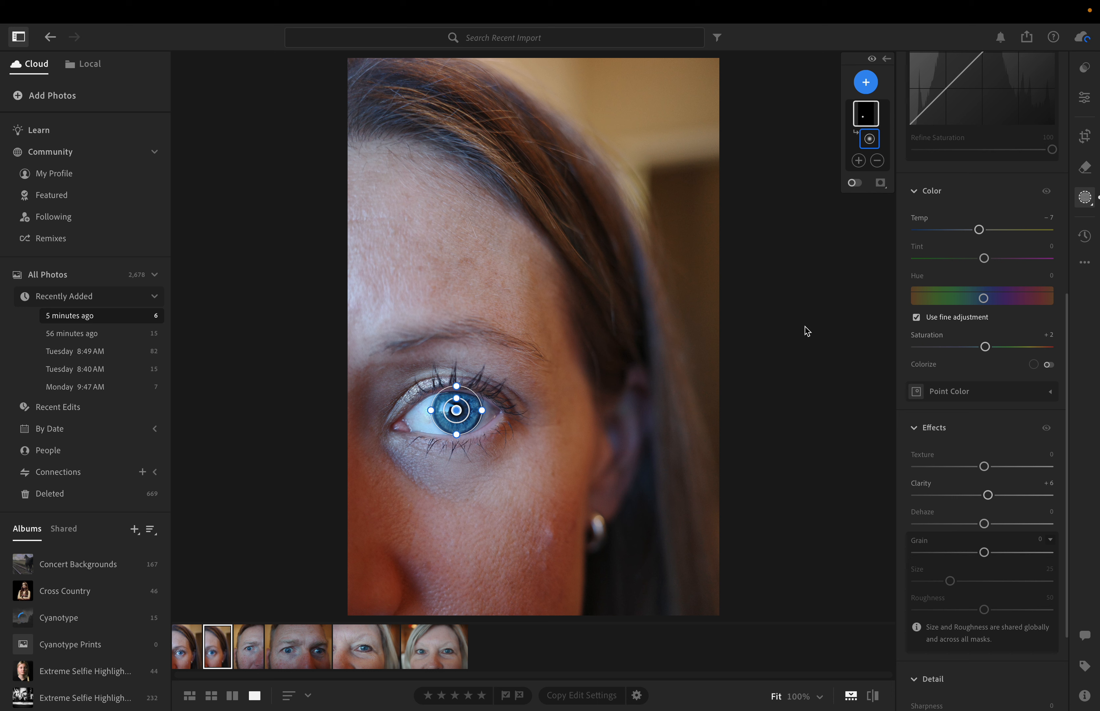
- Add a brush mask painted along the hair highlight above the forehead and set its exposure to +0.56
{"action": "left_click", "coordinate": [865, 84]}
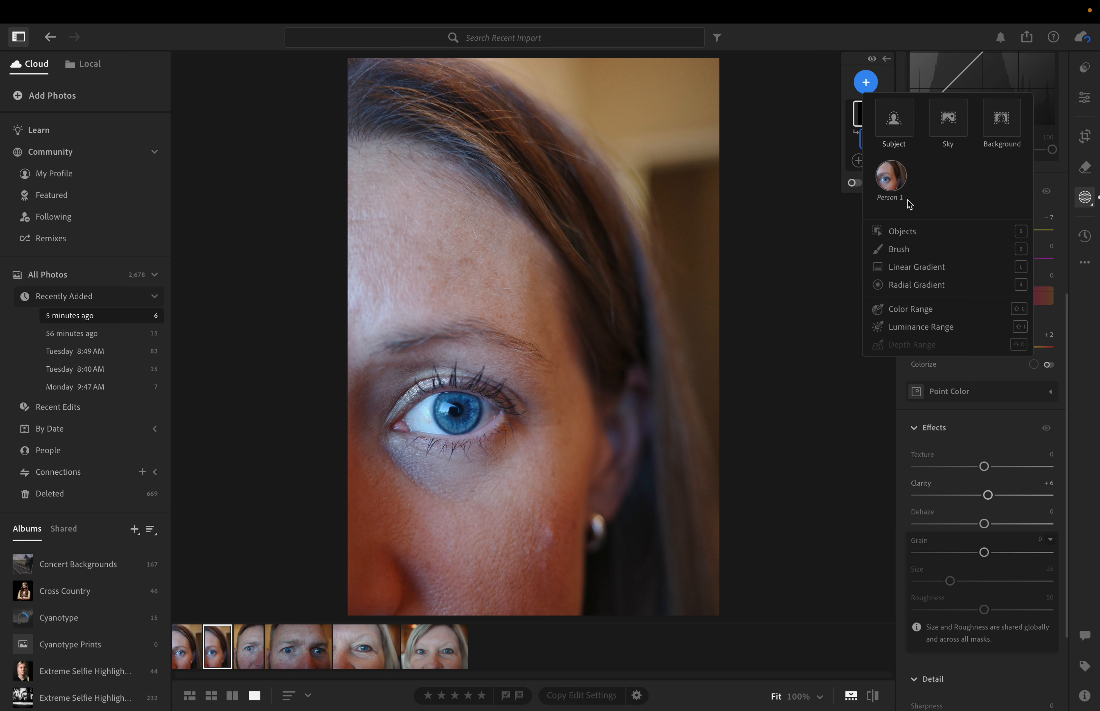
{"action": "left_click", "coordinate": [893, 250]}
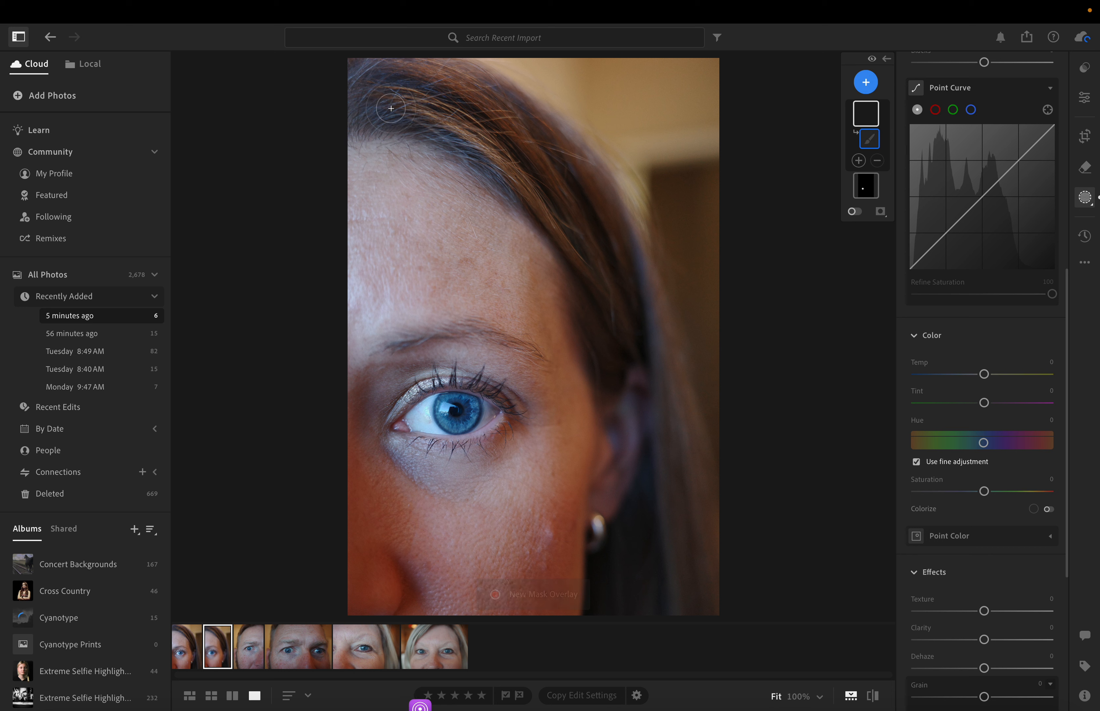
{"action": "mouse_move", "coordinate": [386, 108]}
{"action": "left_mouse_down"}
{"action": "mouse_move", "coordinate": [458, 130]}
{"action": "mouse_move", "coordinate": [607, 266]}
{"action": "mouse_move", "coordinate": [497, 137]}
{"action": "mouse_move", "coordinate": [441, 112]}
{"action": "mouse_move", "coordinate": [394, 112]}
{"action": "mouse_move", "coordinate": [495, 155]}
{"action": "mouse_move", "coordinate": [593, 274]}
{"action": "left_mouse_up"}
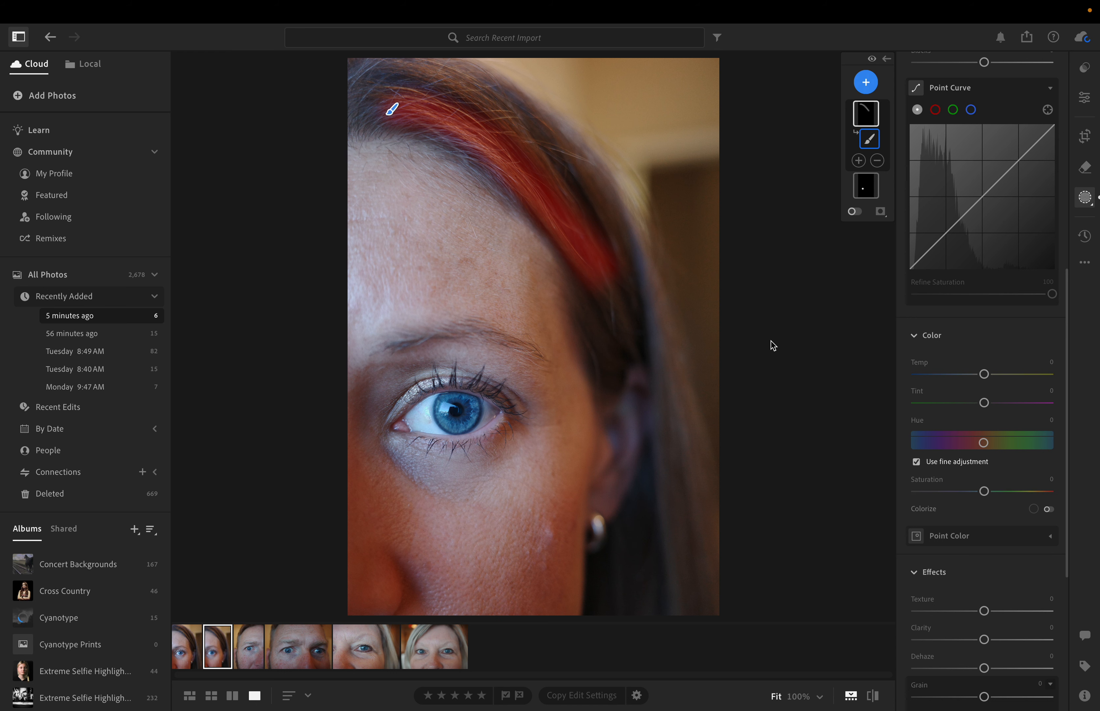
{"action": "scroll", "coordinate": [958, 323], "scroll_direction": "up", "scroll_amount": 10}
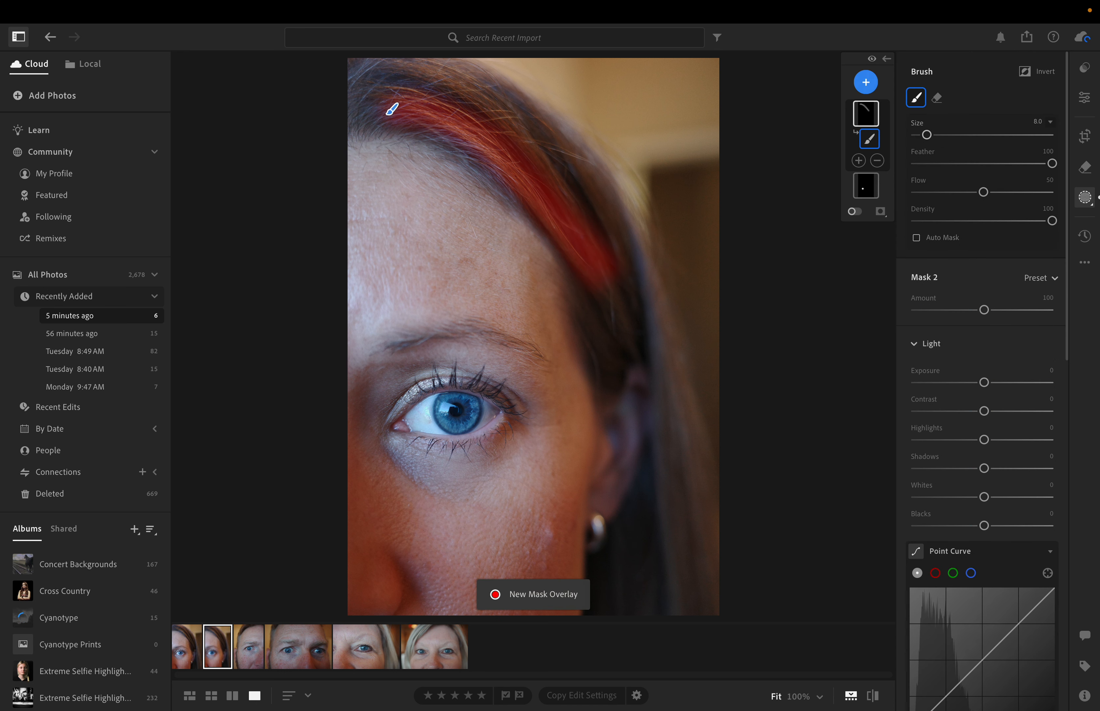
{"action": "left_click_drag", "start_coordinate": [984, 382], "coordinate": [993, 382]}
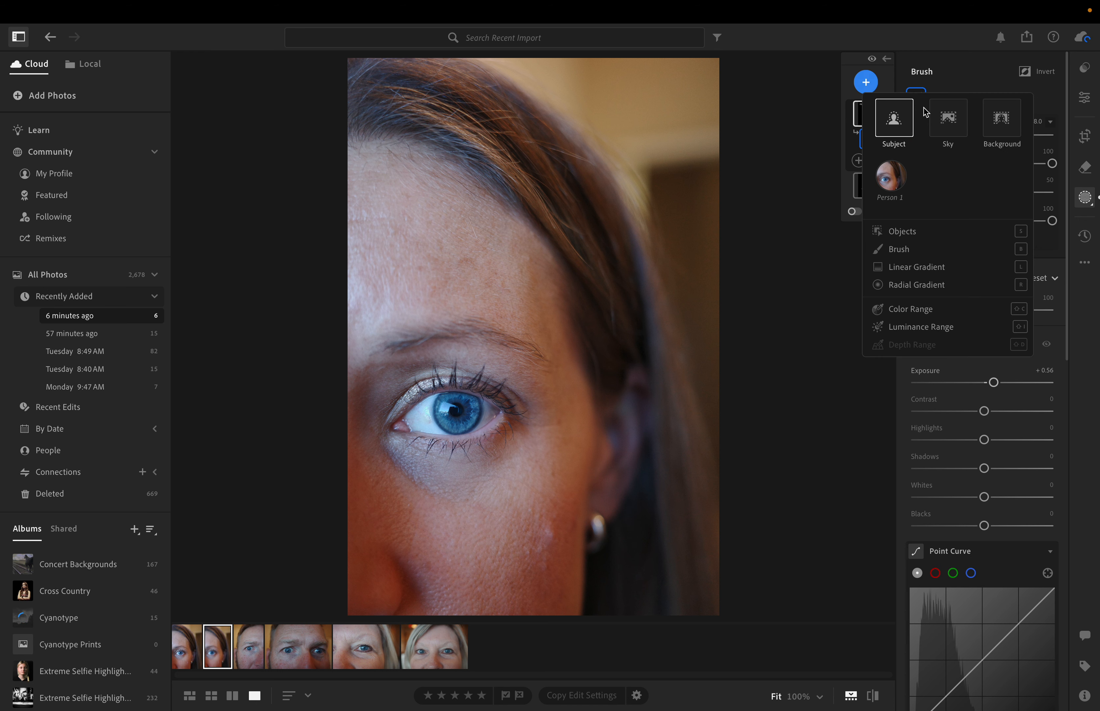
{"action": "left_click", "coordinate": [997, 121]}
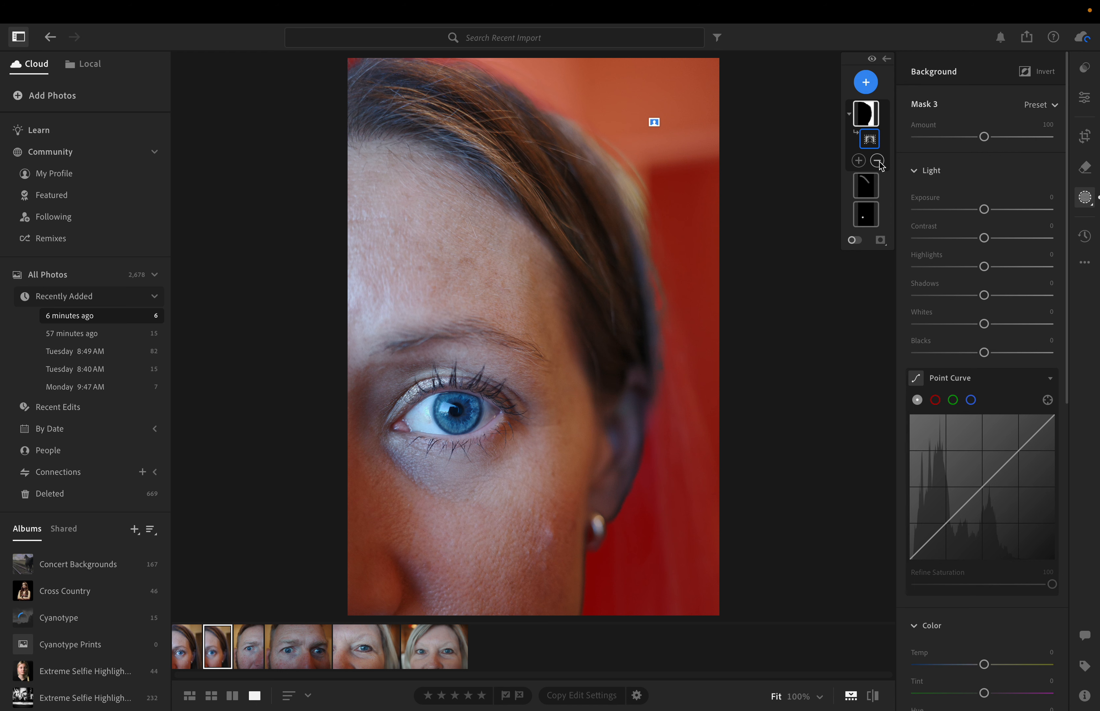
{"action": "left_click", "coordinate": [851, 116]}
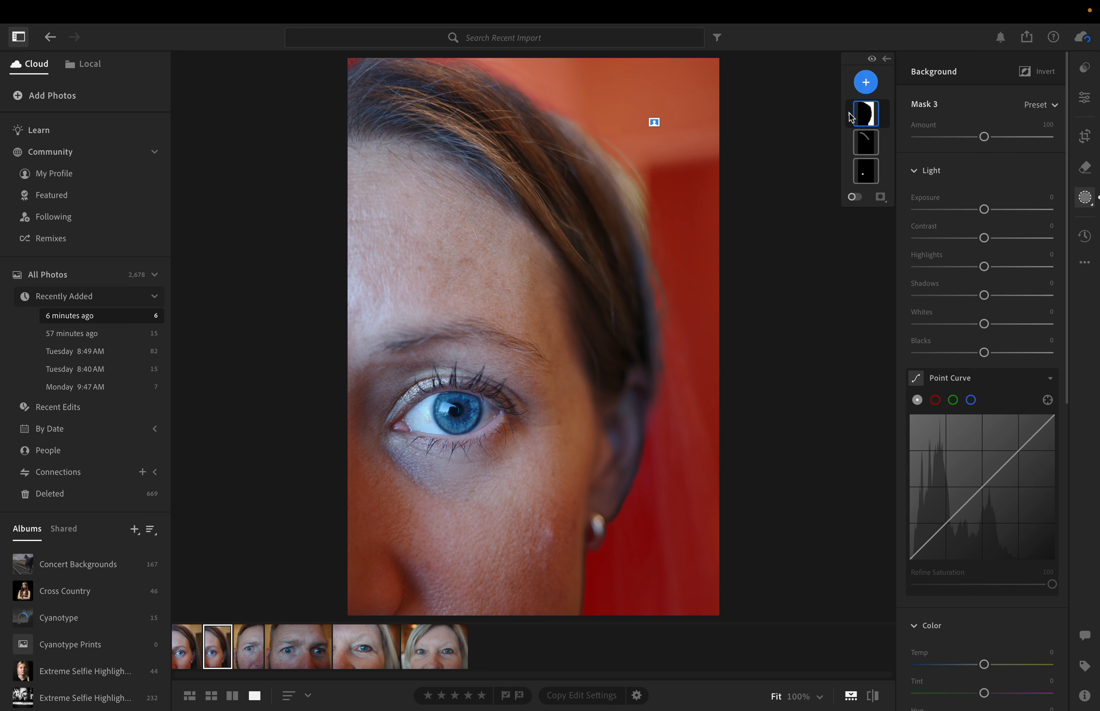
{"action": "left_click", "coordinate": [850, 116]}
{"action": "left_click", "coordinate": [877, 160]}
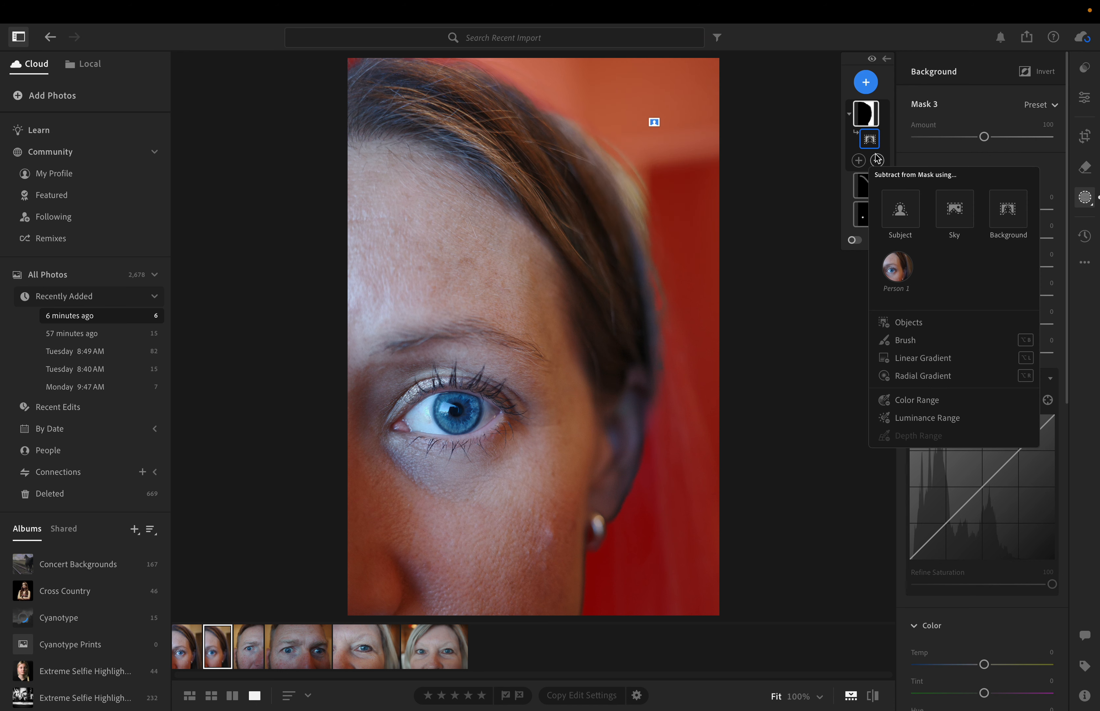
{"action": "left_click", "coordinate": [877, 160]}
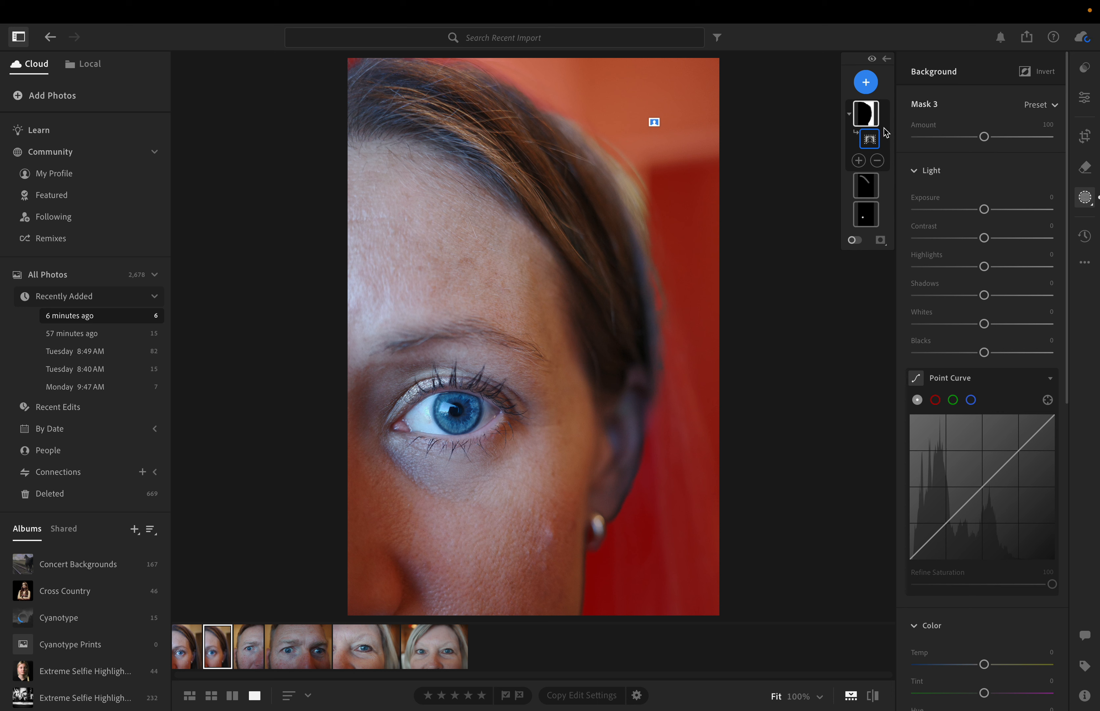
{"action": "right_click", "coordinate": [885, 132]}
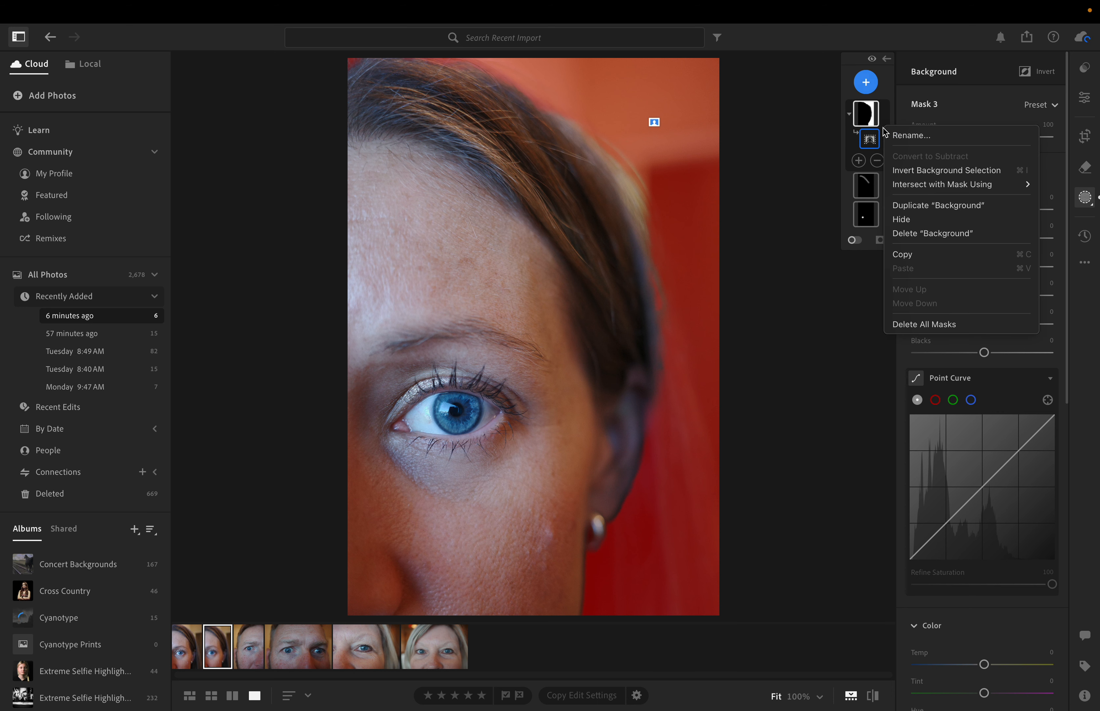
{"action": "left_click", "coordinate": [912, 234]}
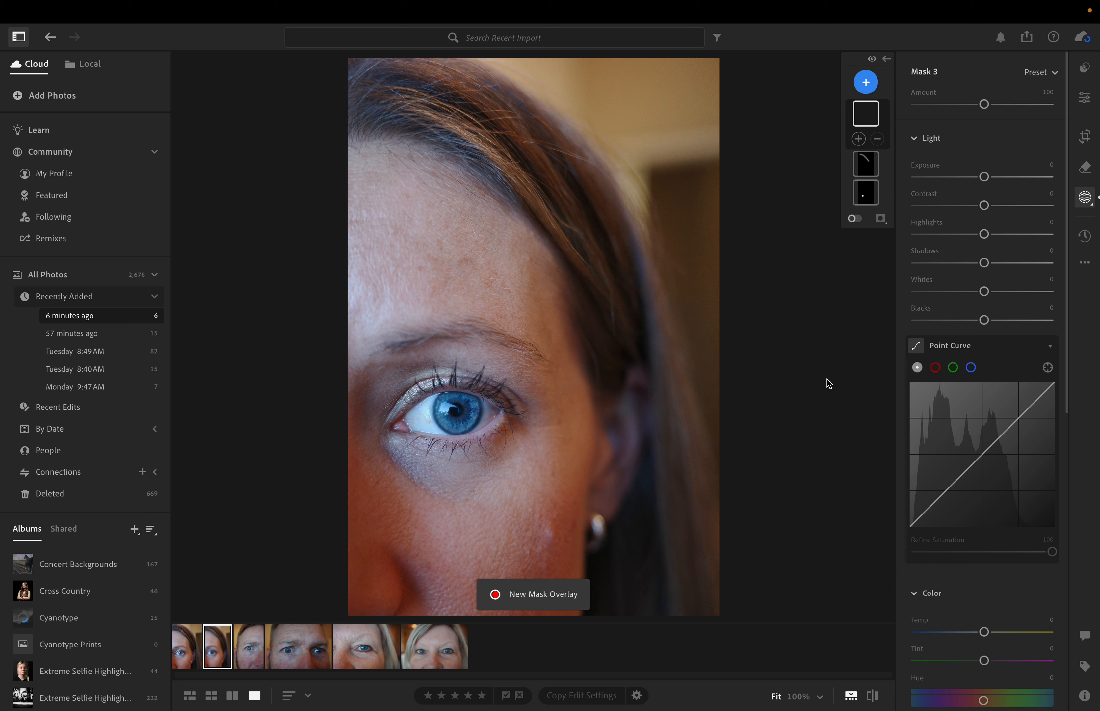
- Create an Entire Person mask for Person 1 and invert it to cover the background
{"action": "left_click", "coordinate": [866, 85]}
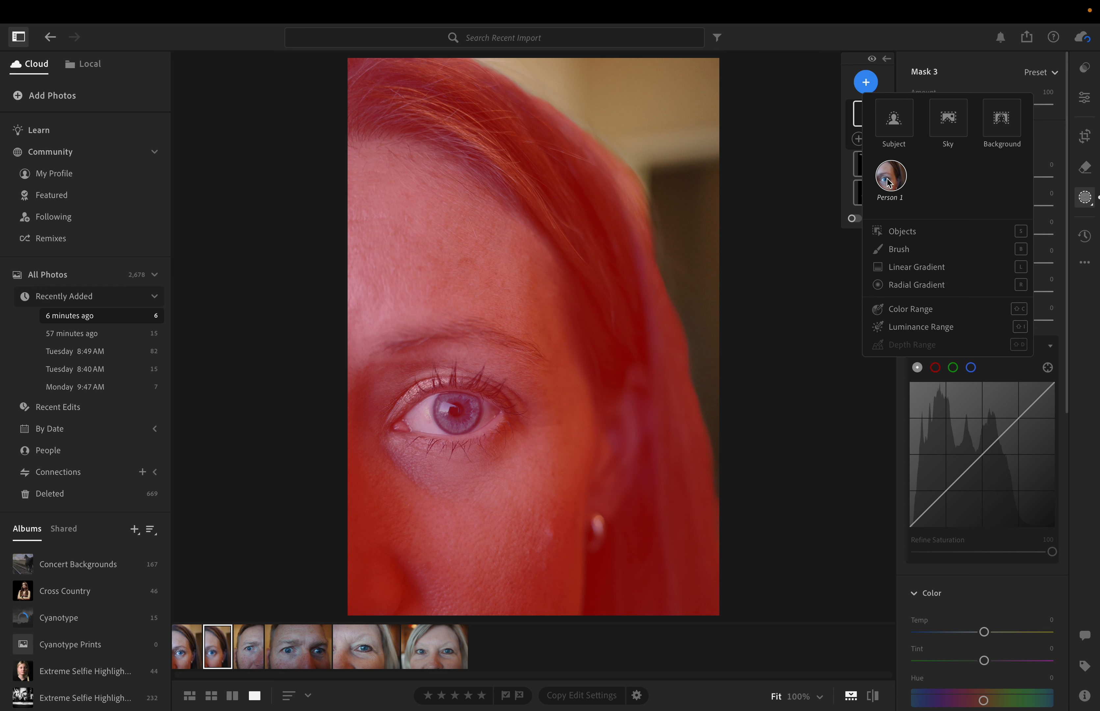
{"action": "left_click", "coordinate": [890, 180]}
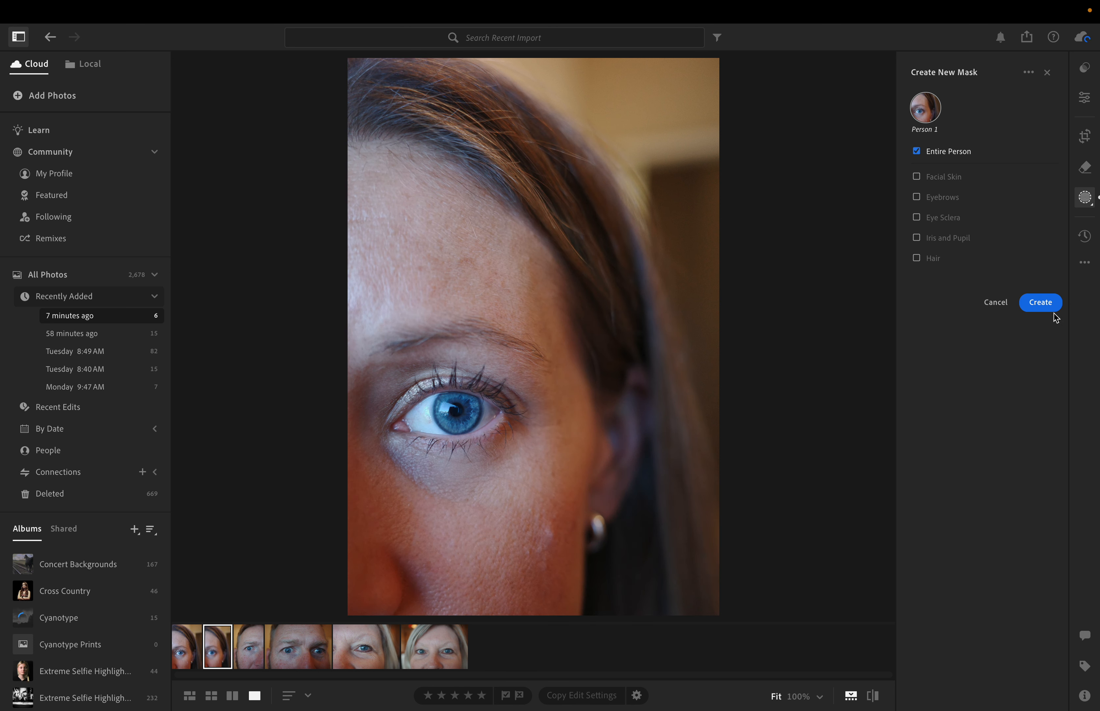
{"action": "left_click", "coordinate": [1041, 303]}
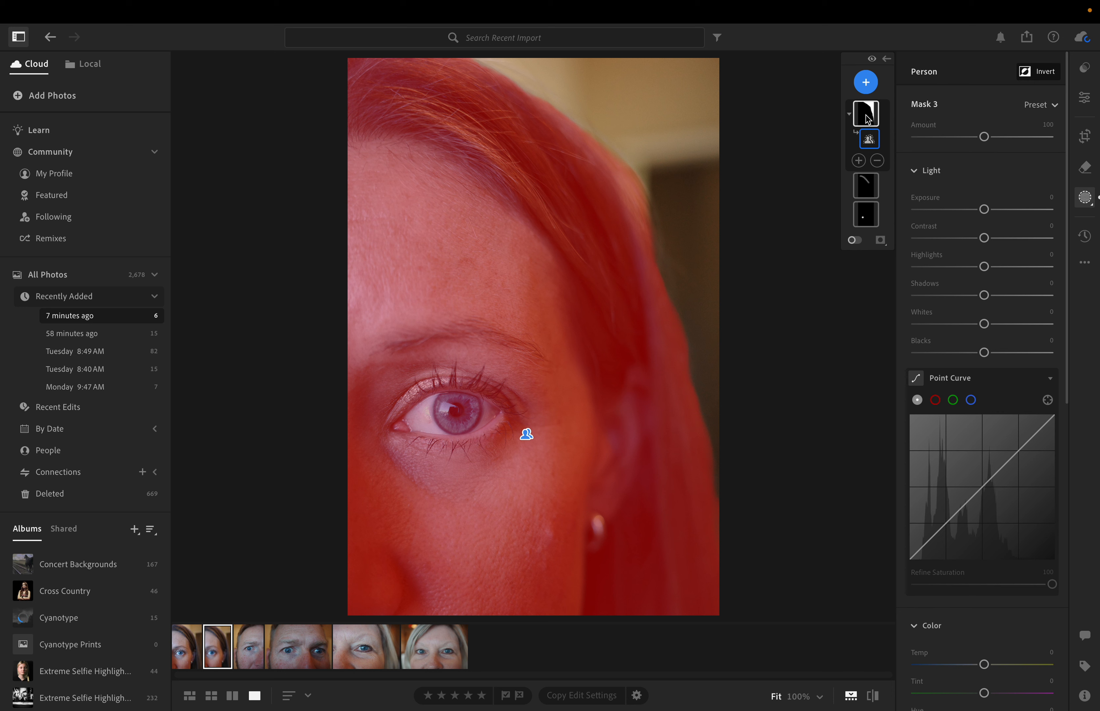
{"action": "key", "text": "y"}
{"action": "key", "text": "y"}
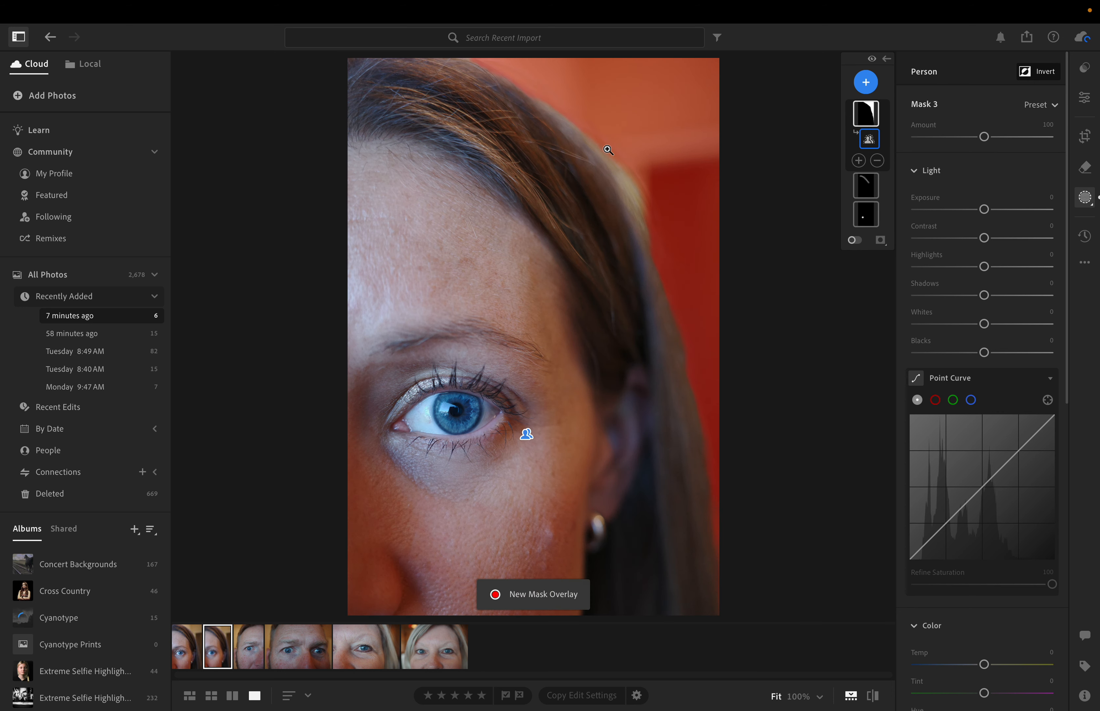
- Set the inverted person mask's exposure to −0.96 to darken the background, and compare the result with the original photo
{"action": "left_click", "coordinate": [854, 240]}
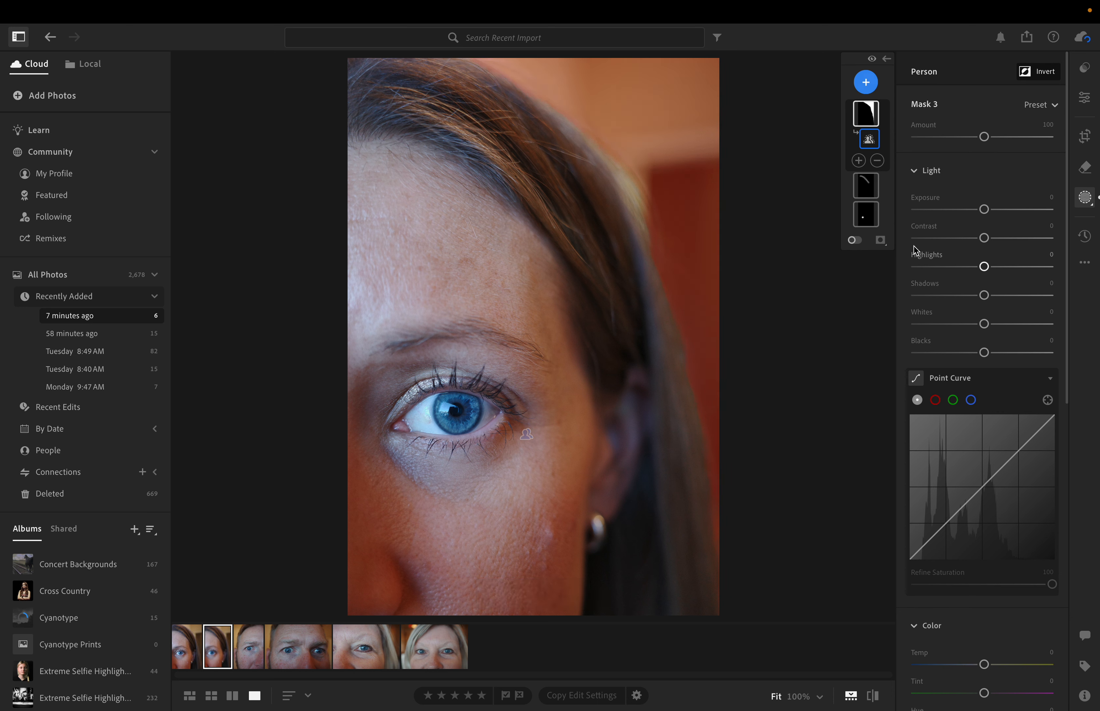
{"action": "left_click", "coordinate": [854, 240]}
{"action": "left_click", "coordinate": [854, 240]}
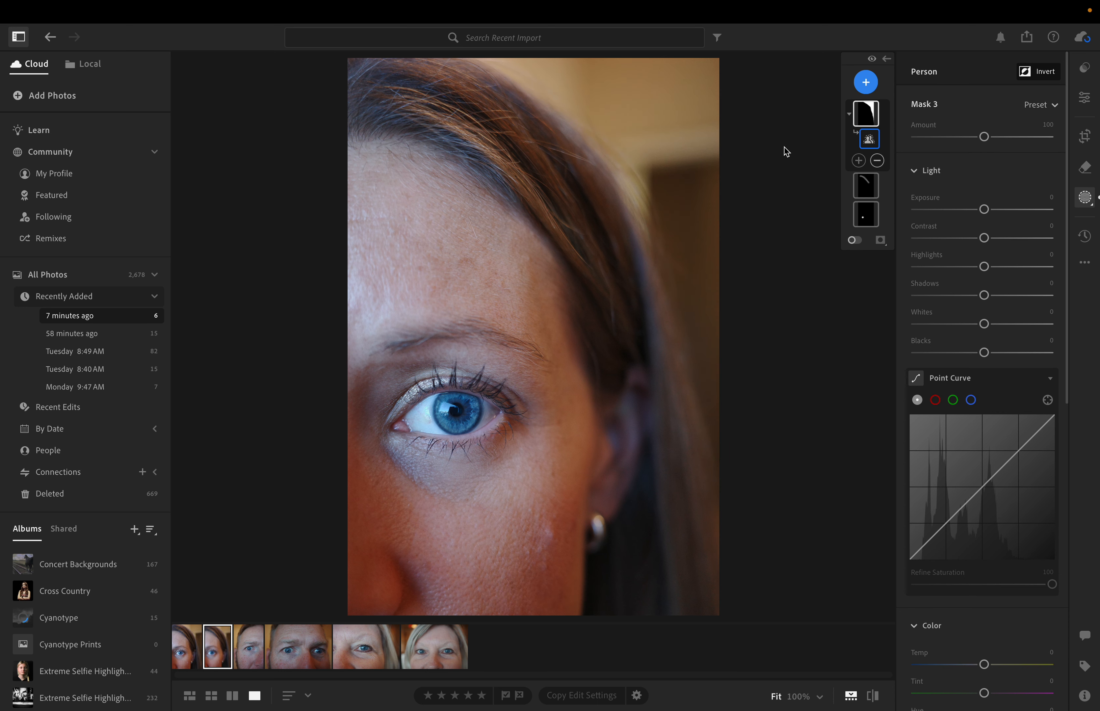
{"action": "key", "text": "y"}
{"action": "key", "text": "y"}
{"action": "left_click_drag", "start_coordinate": [985, 212], "coordinate": [970, 215]}
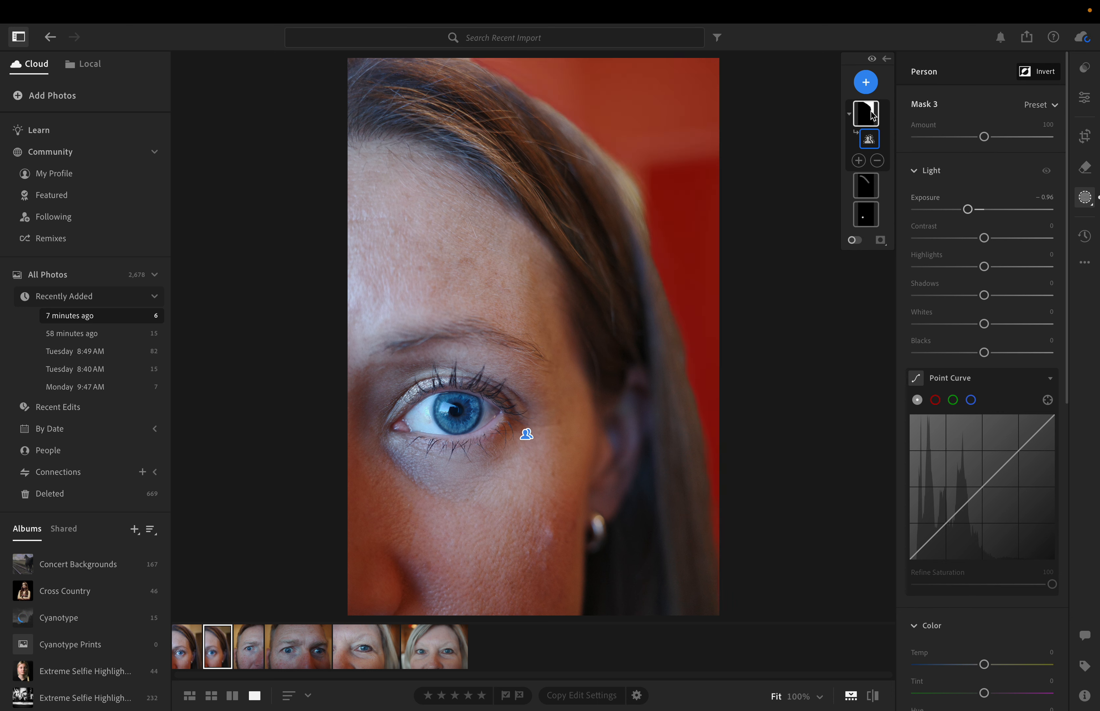
{"action": "left_click", "coordinate": [873, 696]}
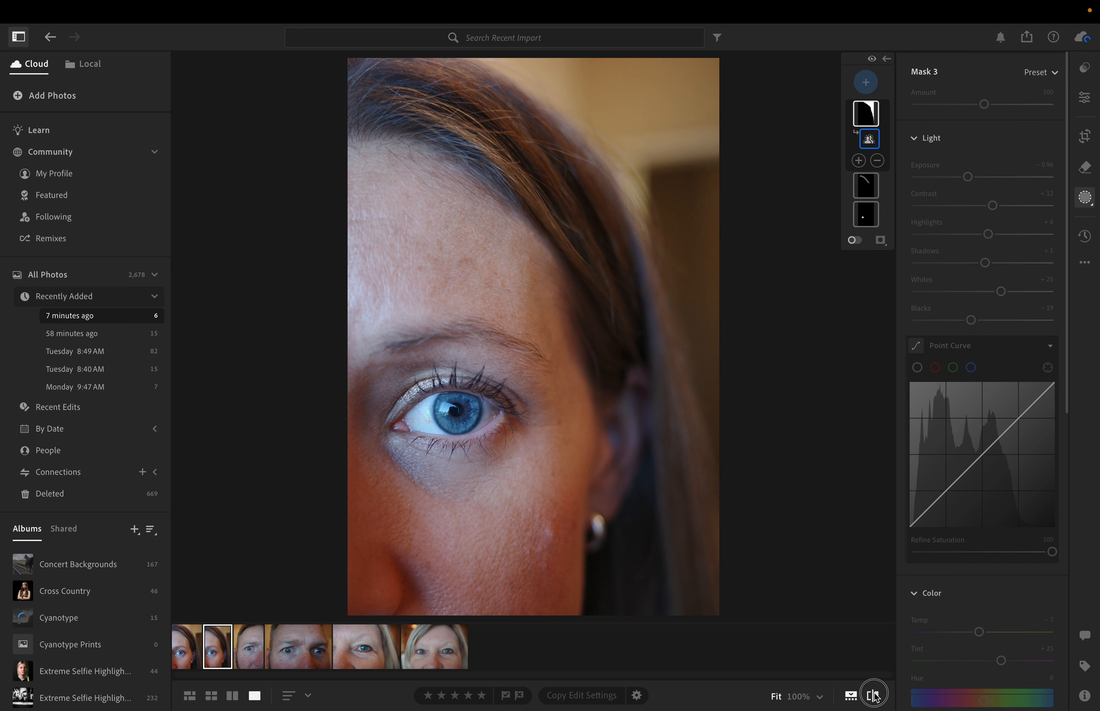
{"action": "left_click", "coordinate": [873, 696]}
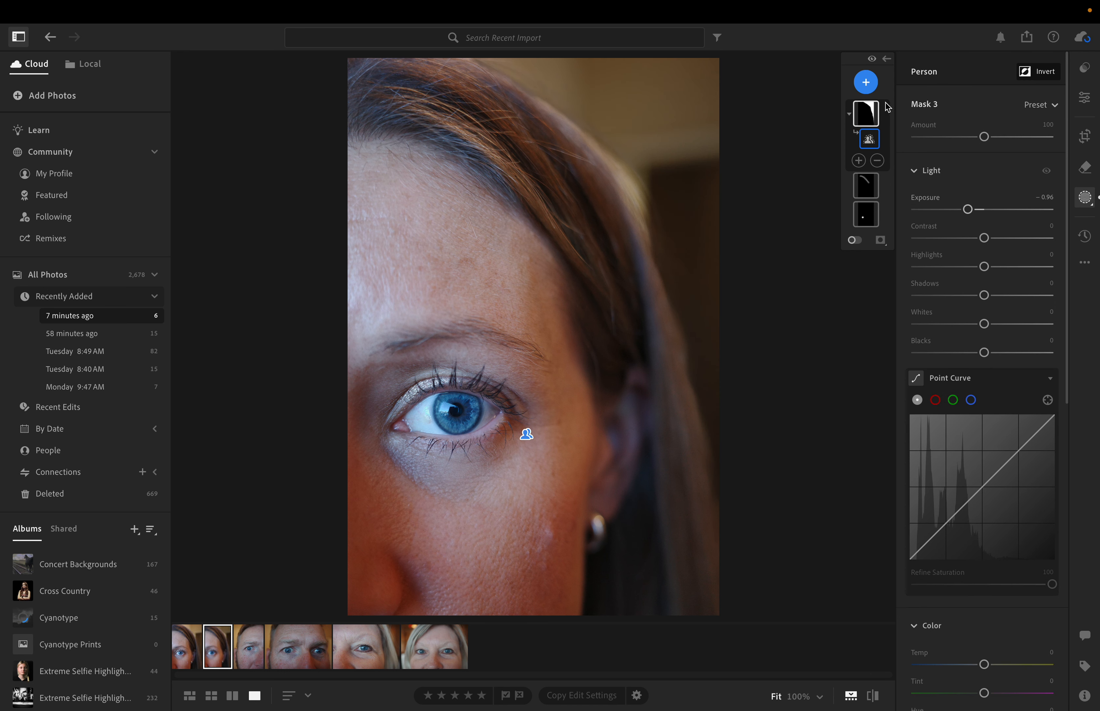
- Add a new brush mask painted along the outer edge of the hair, from beside the background up to the crown
{"action": "left_click", "coordinate": [865, 82]}
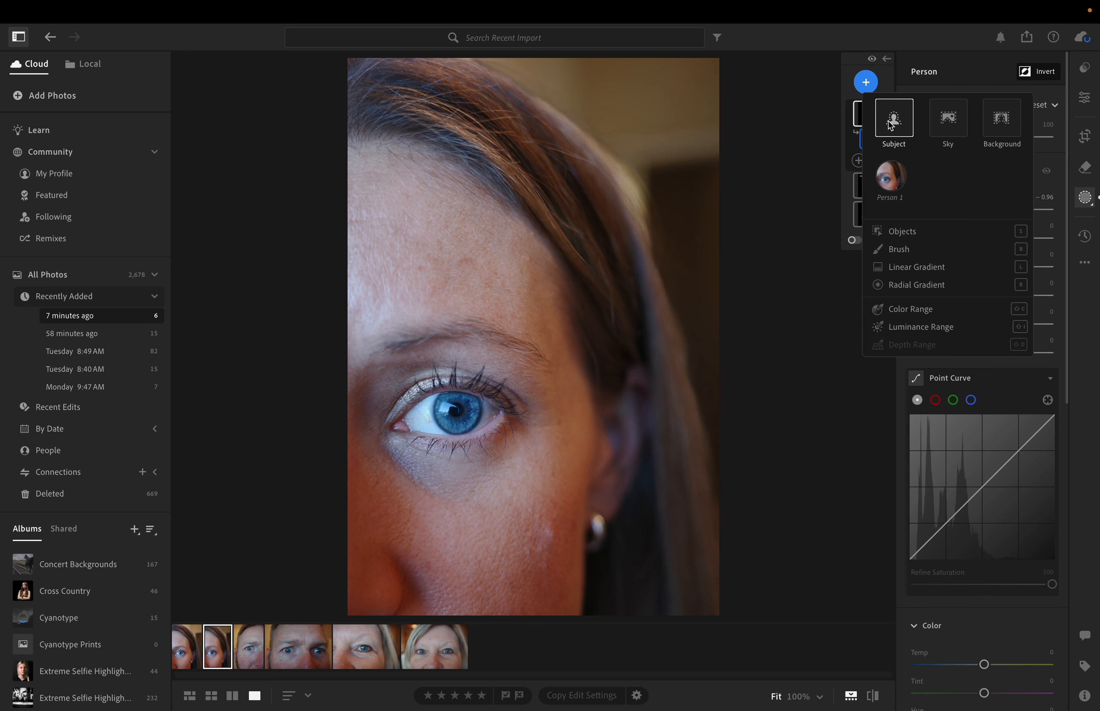
{"action": "left_click", "coordinate": [897, 249]}
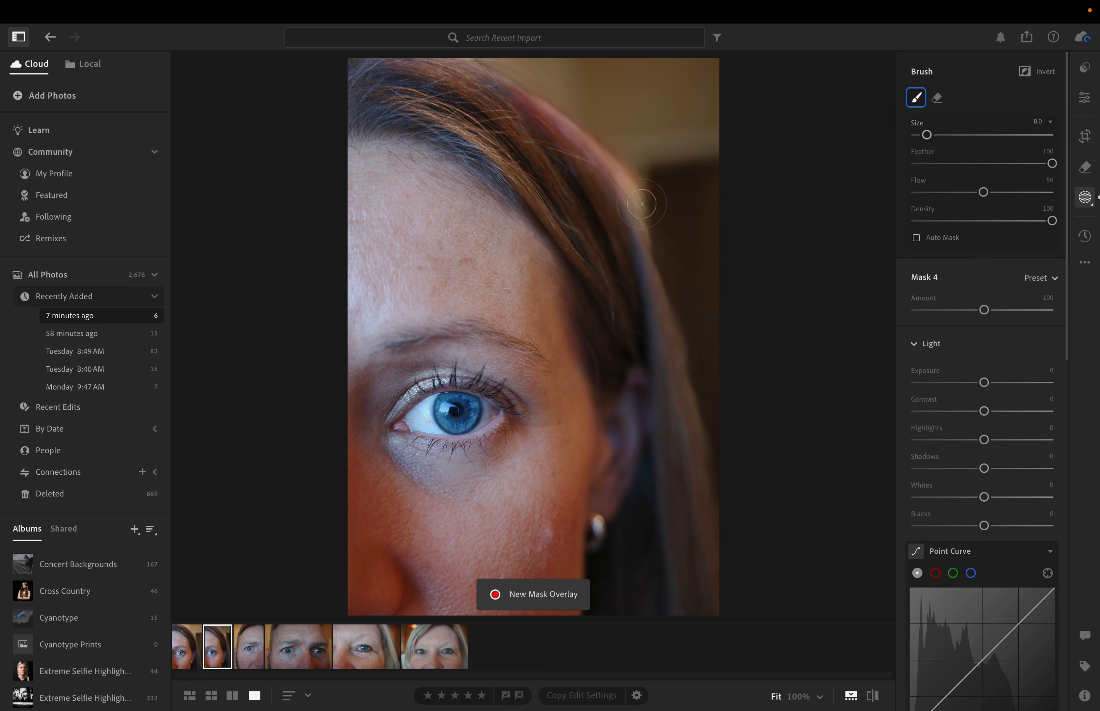
{"action": "mouse_move", "coordinate": [641, 203]}
{"action": "left_mouse_down"}
{"action": "mouse_move", "coordinate": [668, 296]}
{"action": "mouse_move", "coordinate": [623, 184]}
{"action": "mouse_move", "coordinate": [500, 80]}
{"action": "mouse_move", "coordinate": [570, 130]}
{"action": "mouse_move", "coordinate": [632, 215]}
{"action": "mouse_move", "coordinate": [682, 312]}
{"action": "mouse_move", "coordinate": [674, 342]}
{"action": "mouse_move", "coordinate": [691, 405]}
{"action": "mouse_move", "coordinate": [621, 150]}
{"action": "mouse_move", "coordinate": [521, 95]}
{"action": "left_mouse_up"}
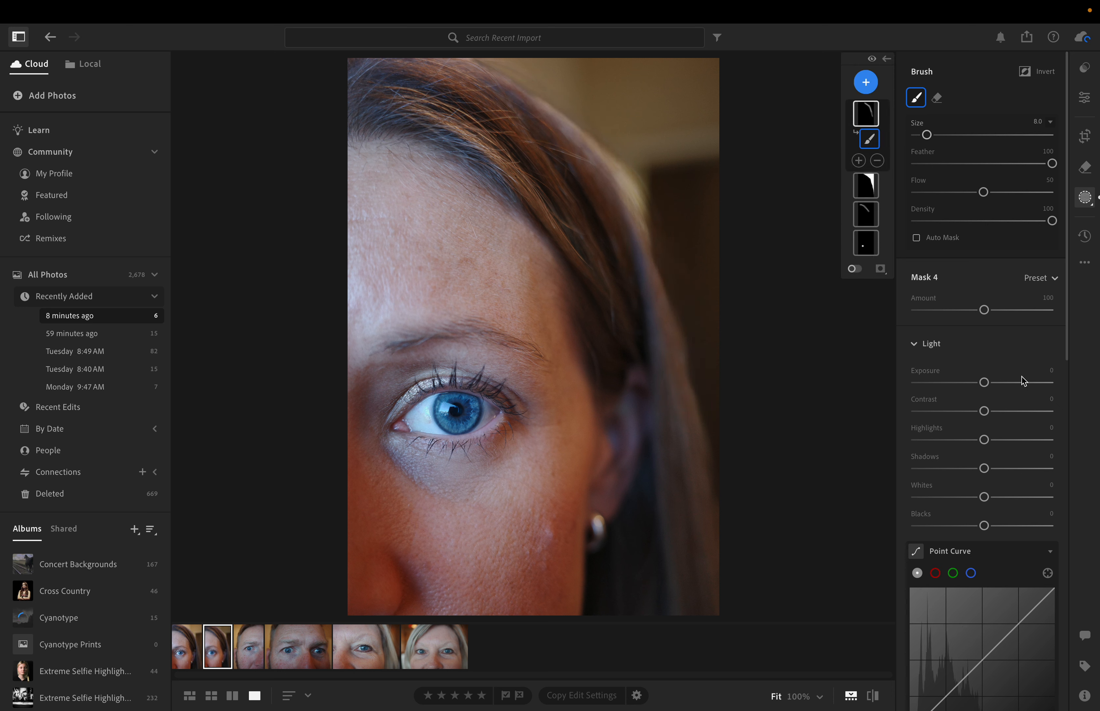
- Set the hair-edge brush mask's exposure to −0.88 and compare the edit with the original photo
{"action": "left_click_drag", "start_coordinate": [980, 387], "coordinate": [970, 386]}
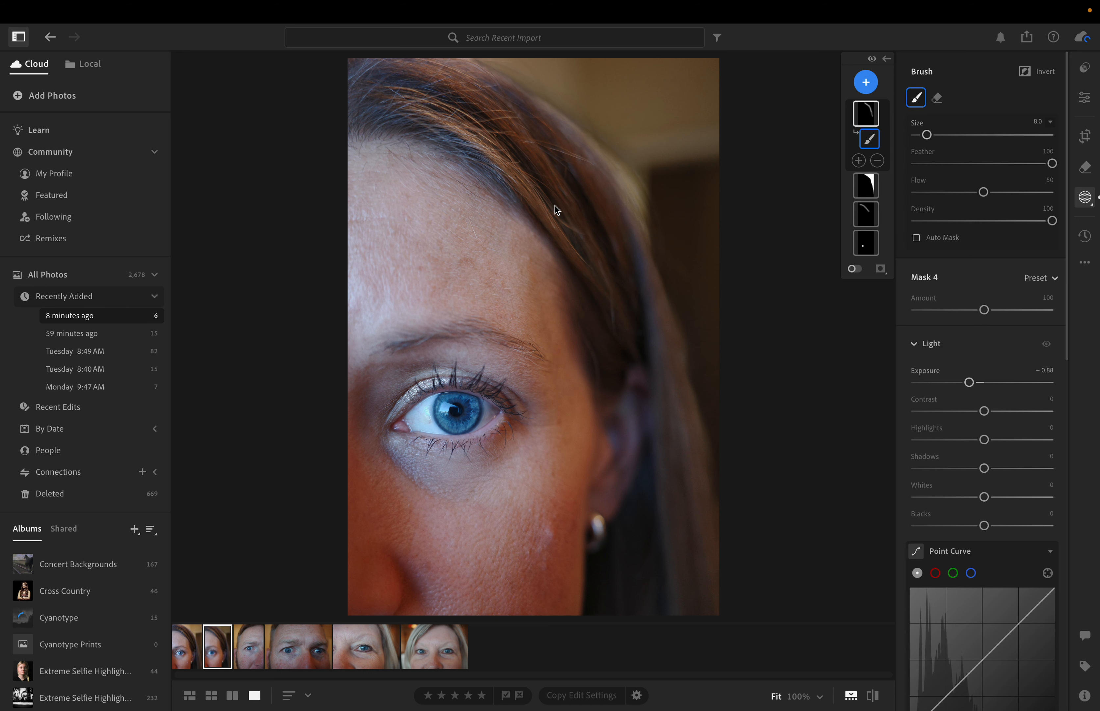
{"action": "left_click", "coordinate": [873, 699]}
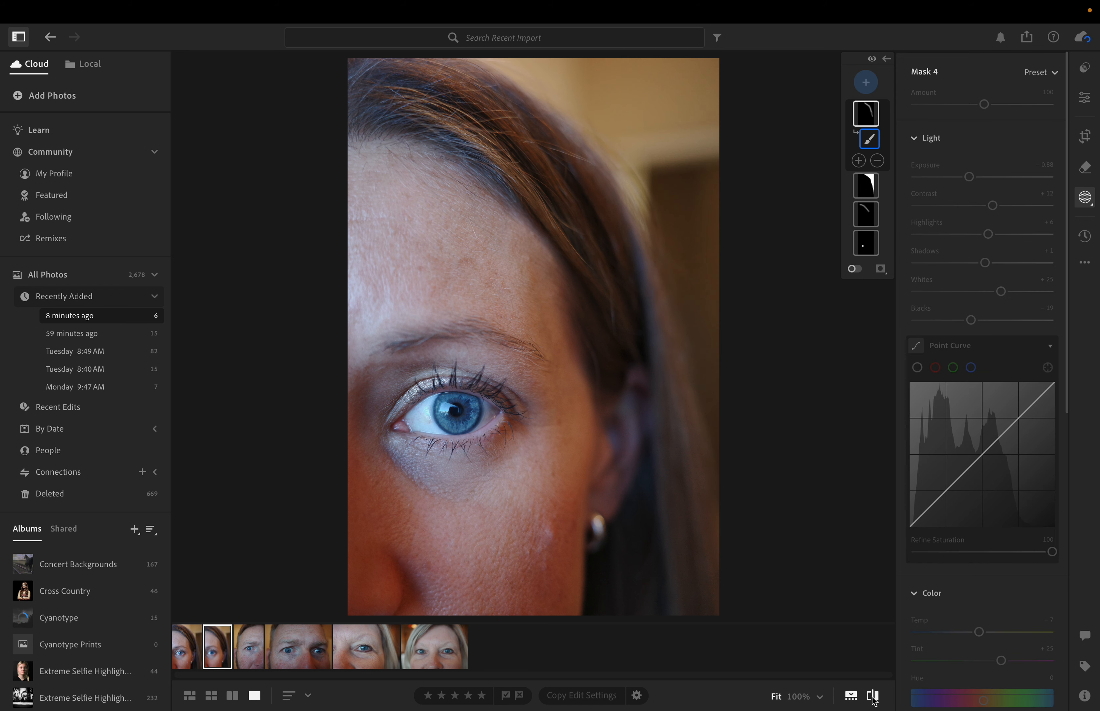
{"action": "left_click", "coordinate": [874, 699]}
{"action": "left_click", "coordinate": [873, 699]}
{"action": "left_click", "coordinate": [873, 699]}
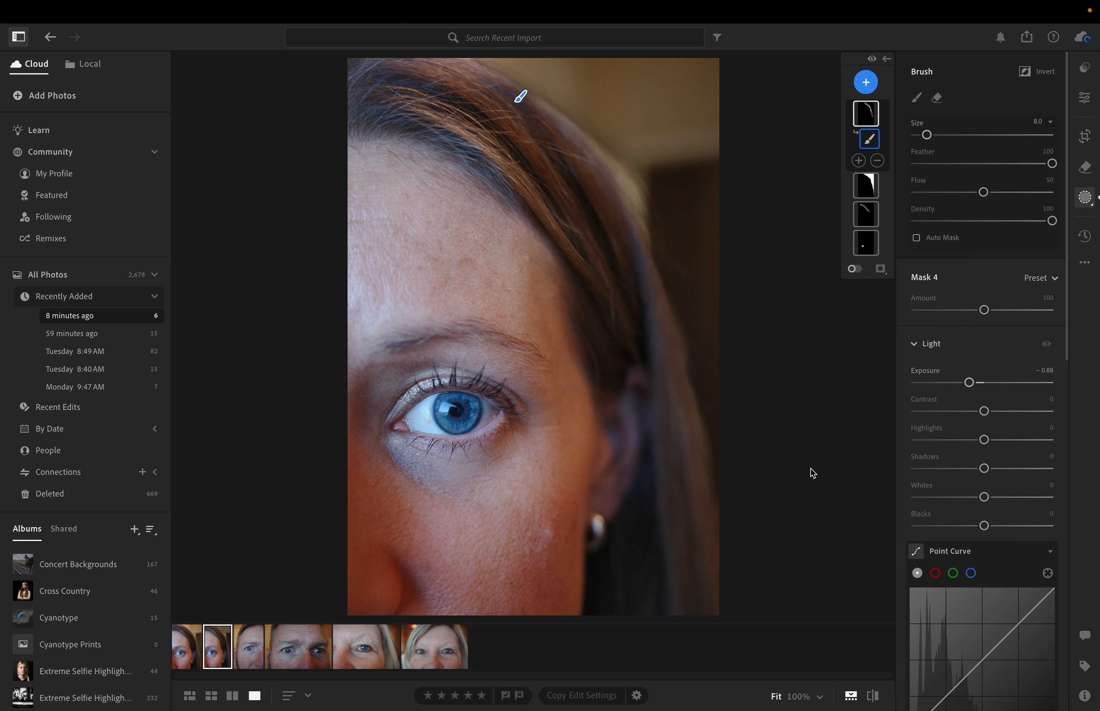
- Export the photo as JPG (Large) into the Huge Human Faces folder inside Downloads
{"action": "left_click", "coordinate": [1026, 37]}
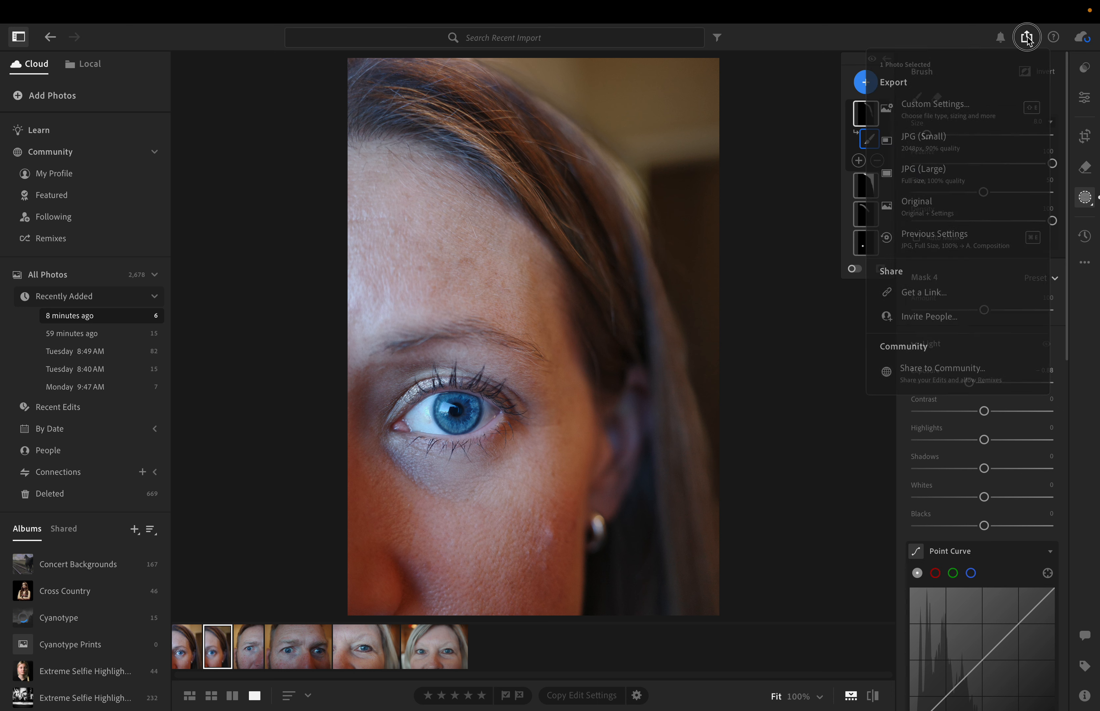
{"action": "left_click", "coordinate": [922, 175]}
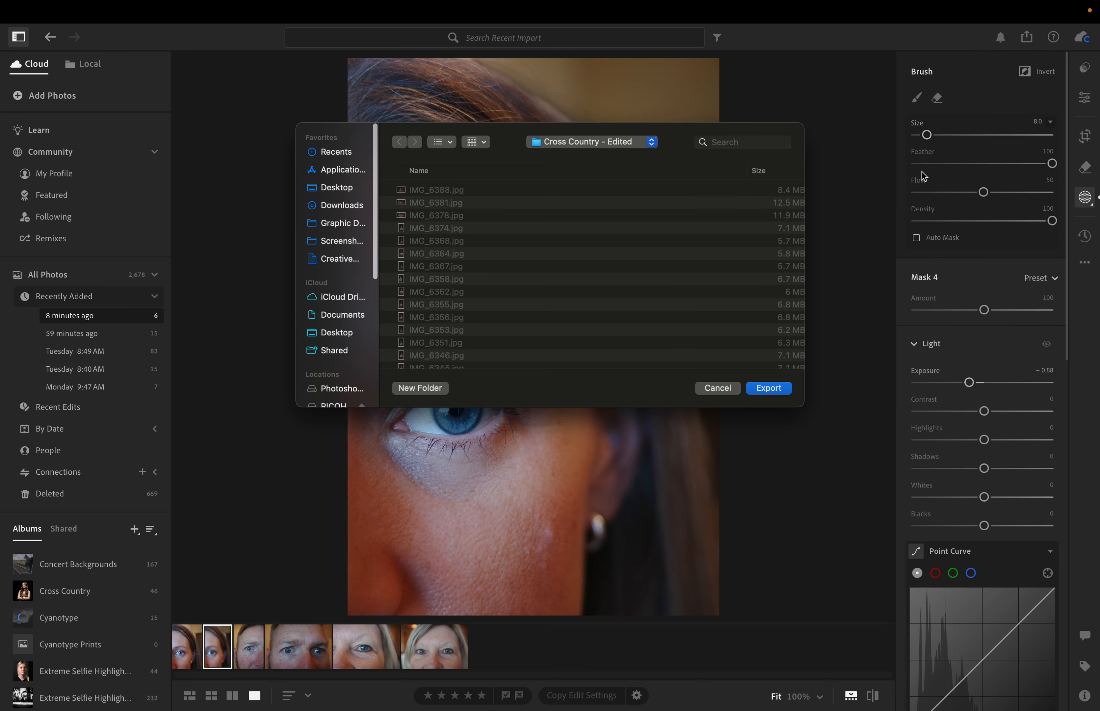
{"action": "left_click", "coordinate": [339, 207]}
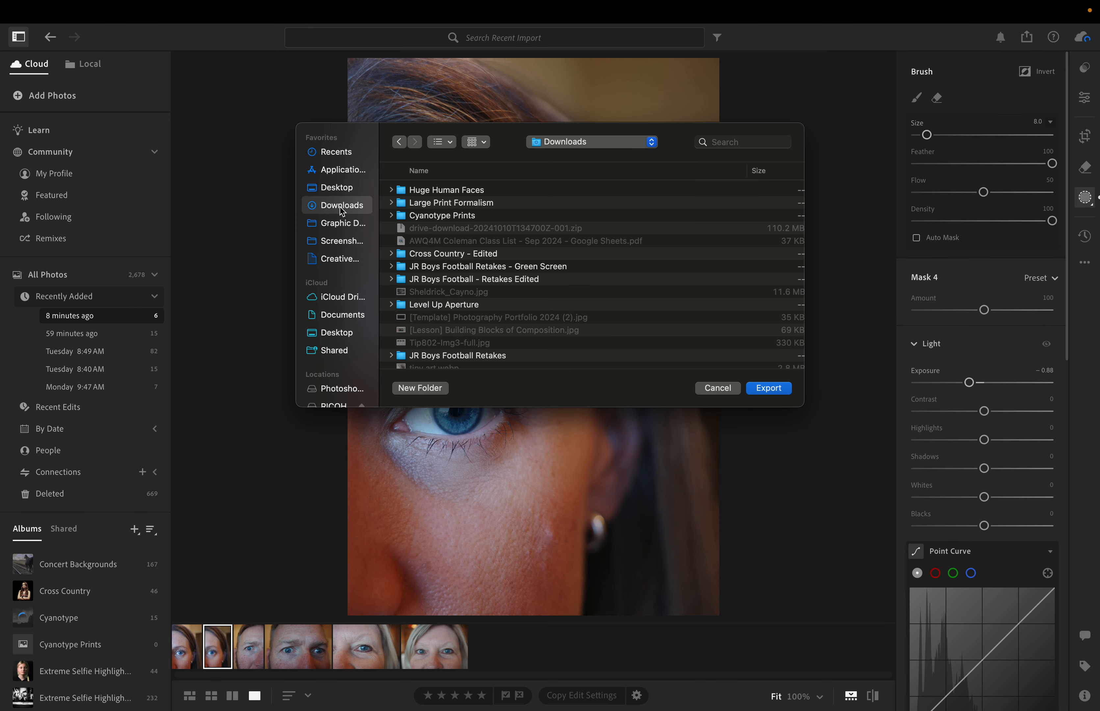
{"action": "left_click", "coordinate": [419, 387]}
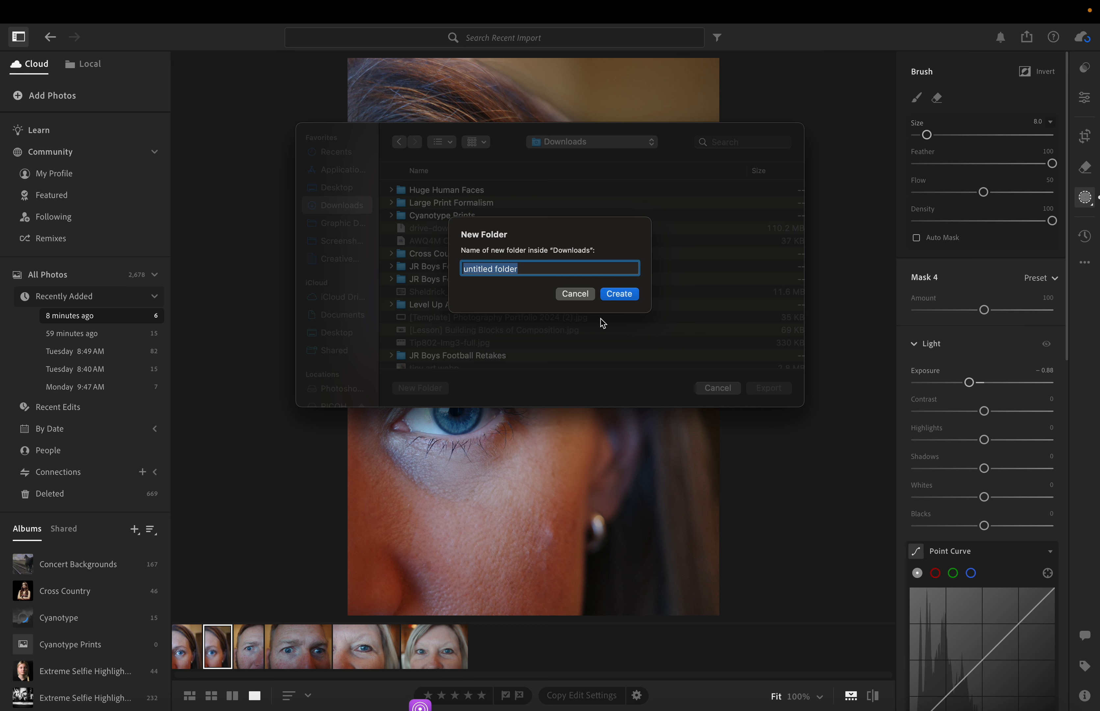
{"action": "left_click", "coordinate": [584, 294]}
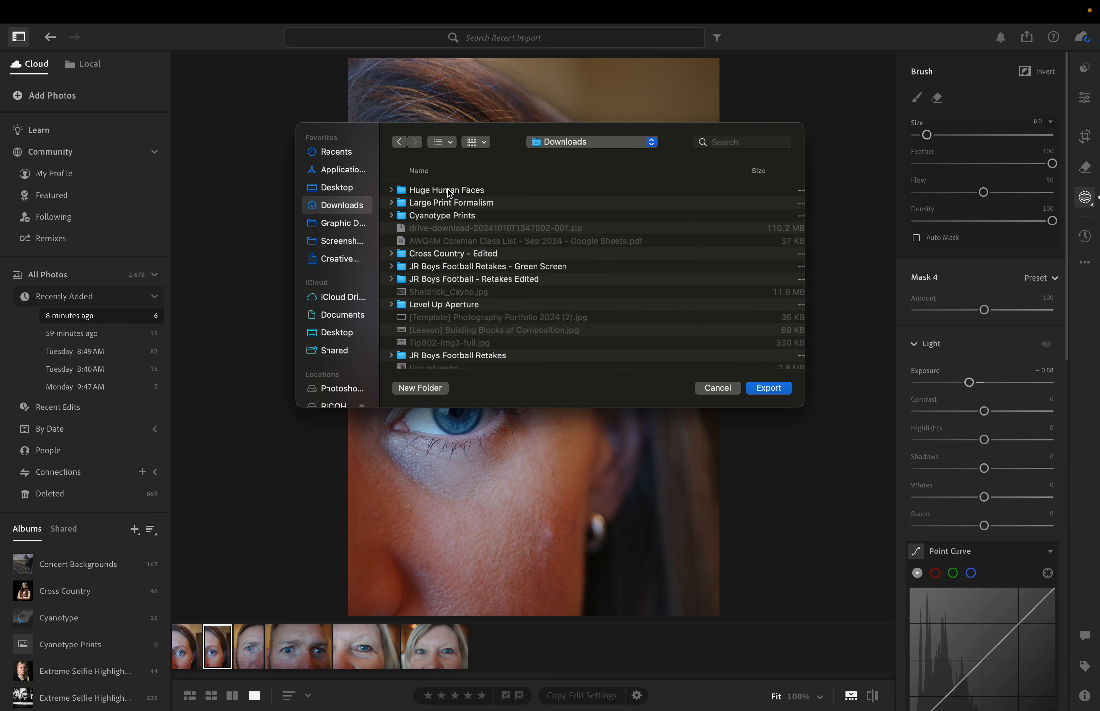
{"action": "double_click", "coordinate": [451, 189]}
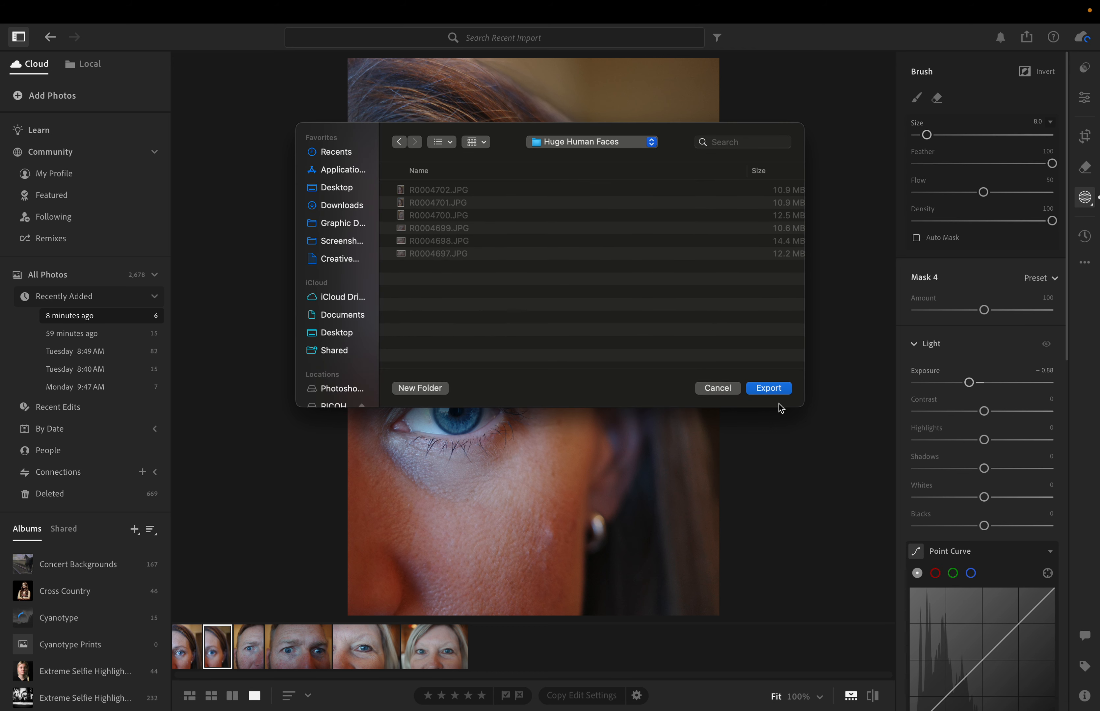
{"action": "left_click", "coordinate": [770, 393]}
{"action": "mouse_move", "coordinate": [215, 691]}
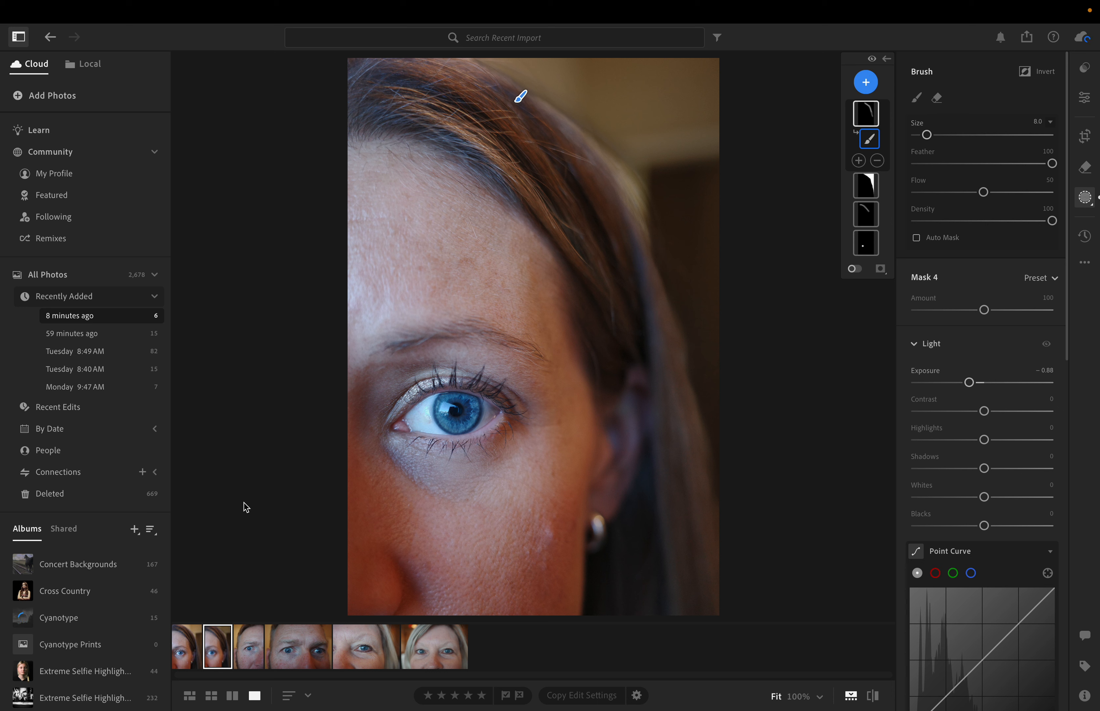
{"action": "mouse_move", "coordinate": [692, 3]}
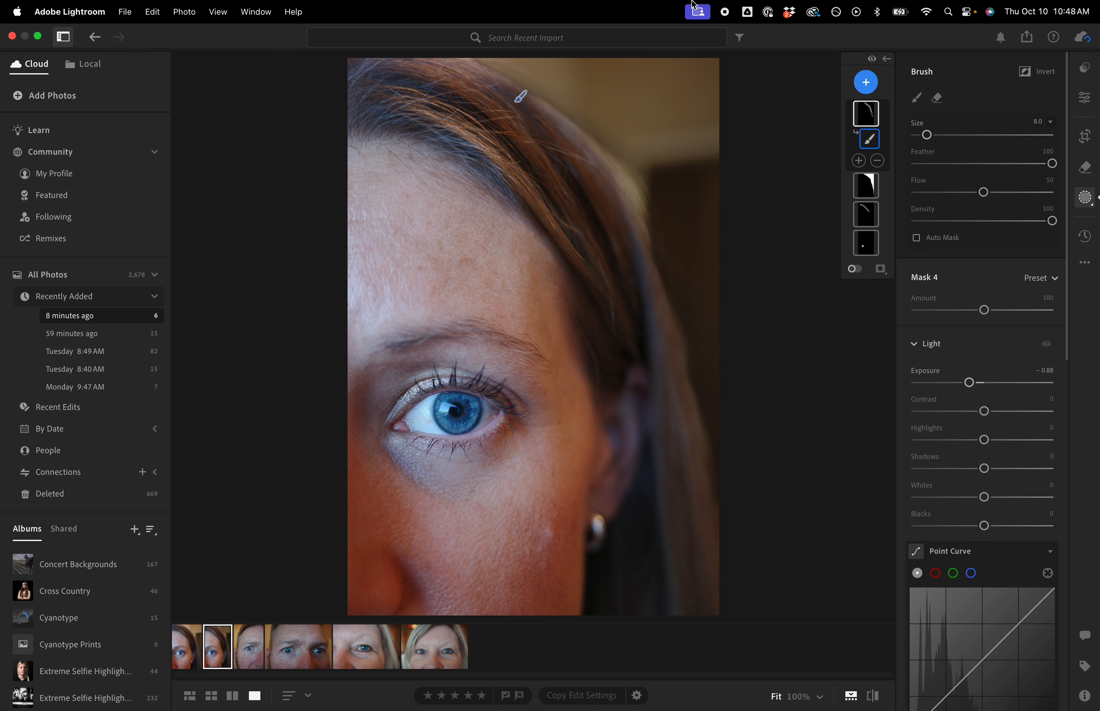